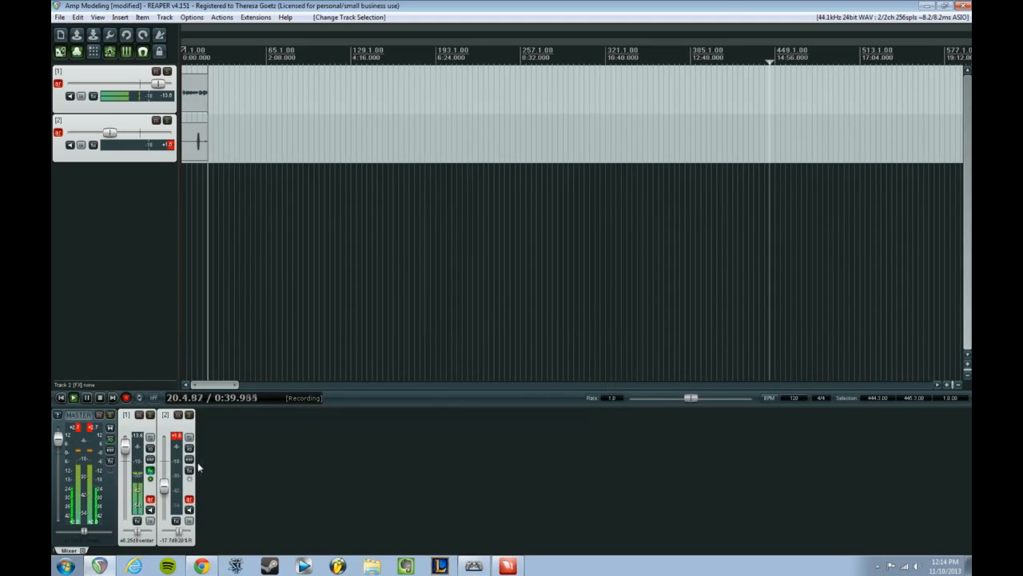
Add the Poulin_LeCab2_Rev1 plug-in to Track 2's input FX chain and load its Redwirez 4-Mic Delay Exp 2 preset
left_click(189, 510)
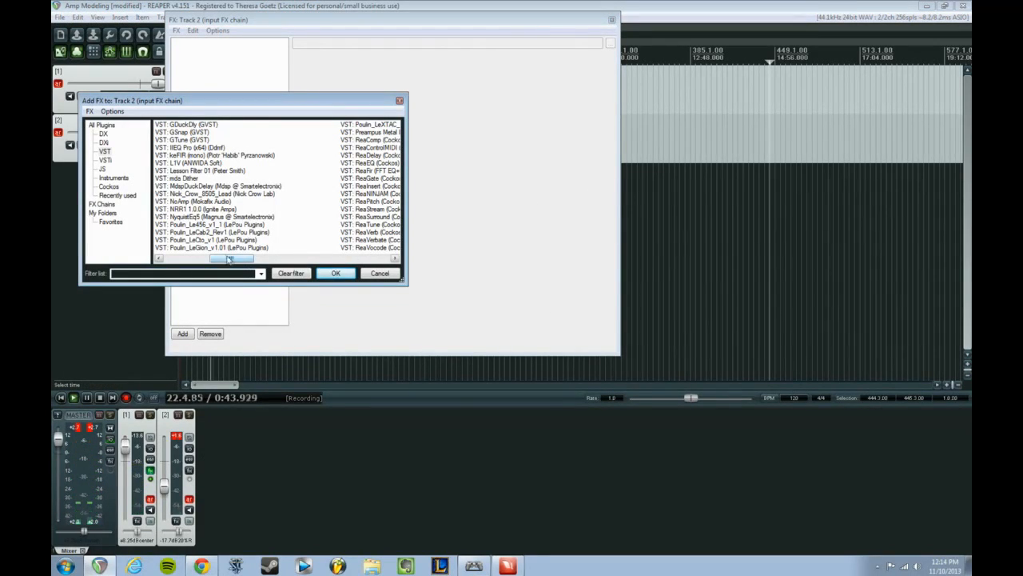
left_click(215, 232)
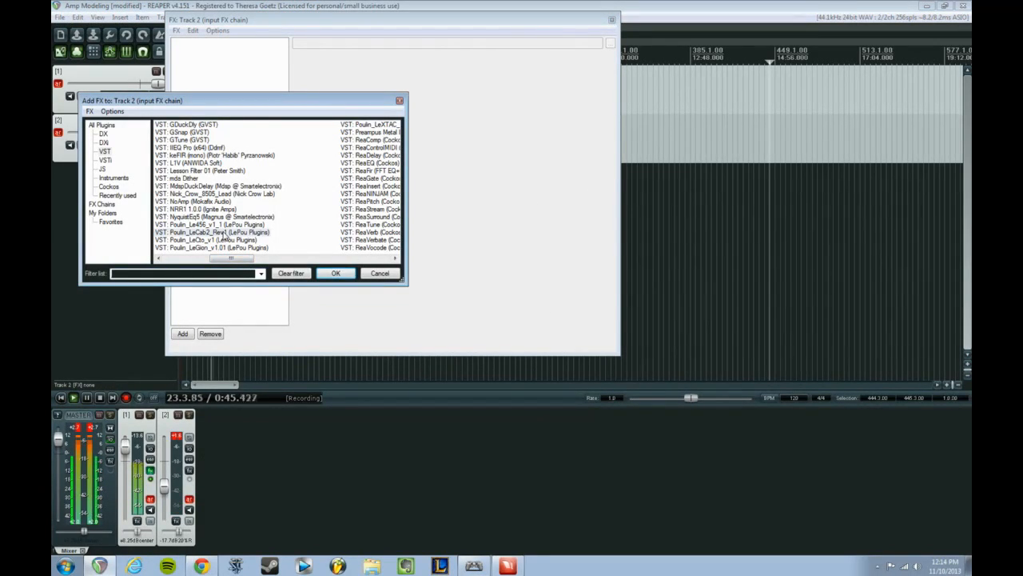
left_click(335, 273)
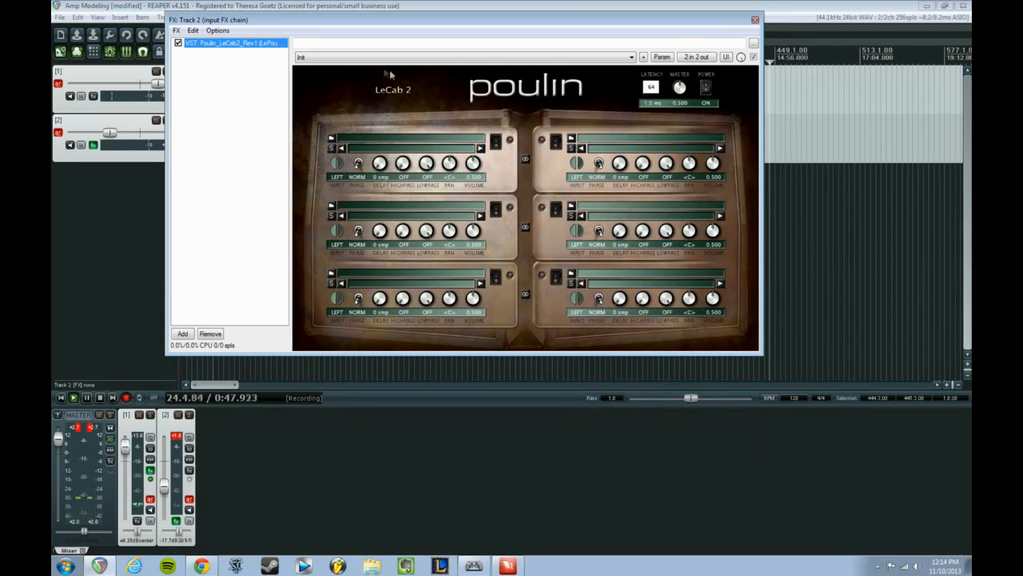
left_click(337, 57)
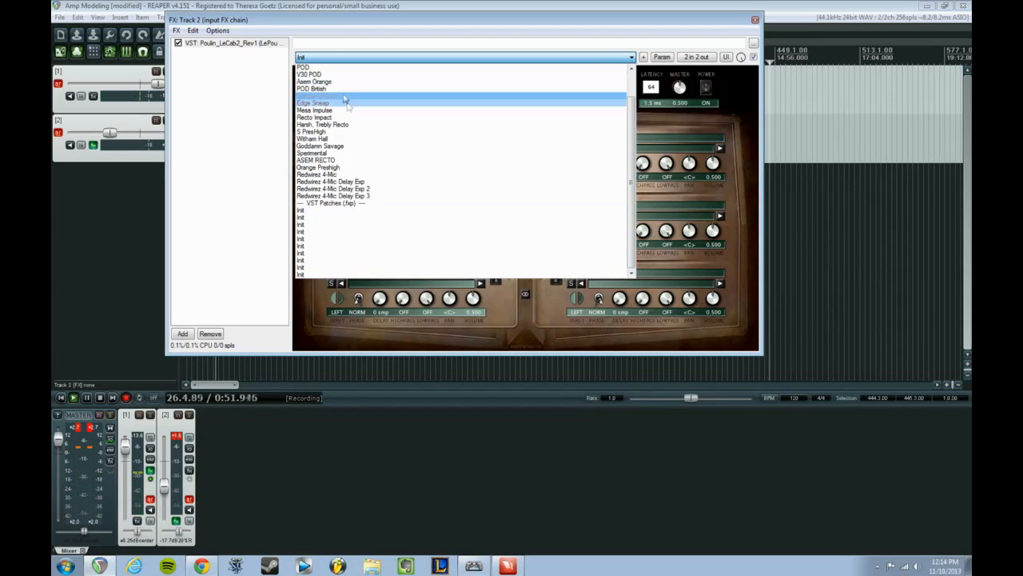
left_click(344, 189)
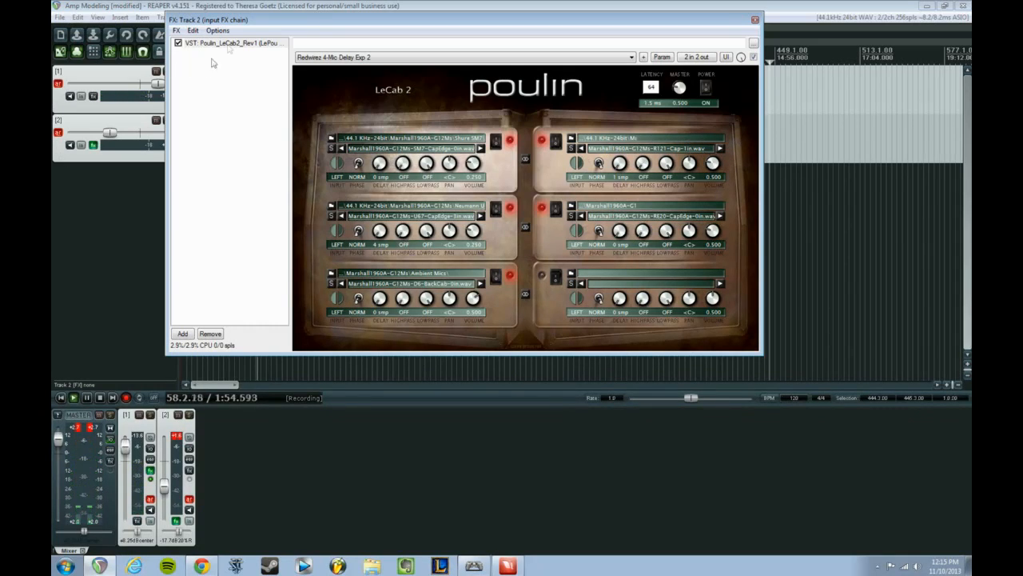
Add the TSE X50 B3 amp to the chain, place it before LeCab2 and adjust its pre gain
left_click(230, 44)
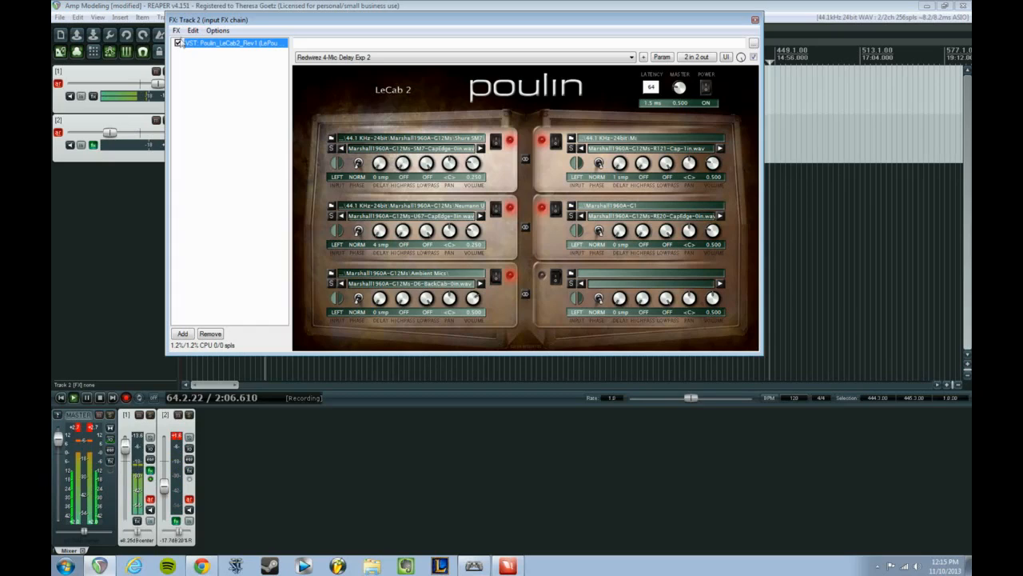
left_click(176, 31)
left_click(200, 42)
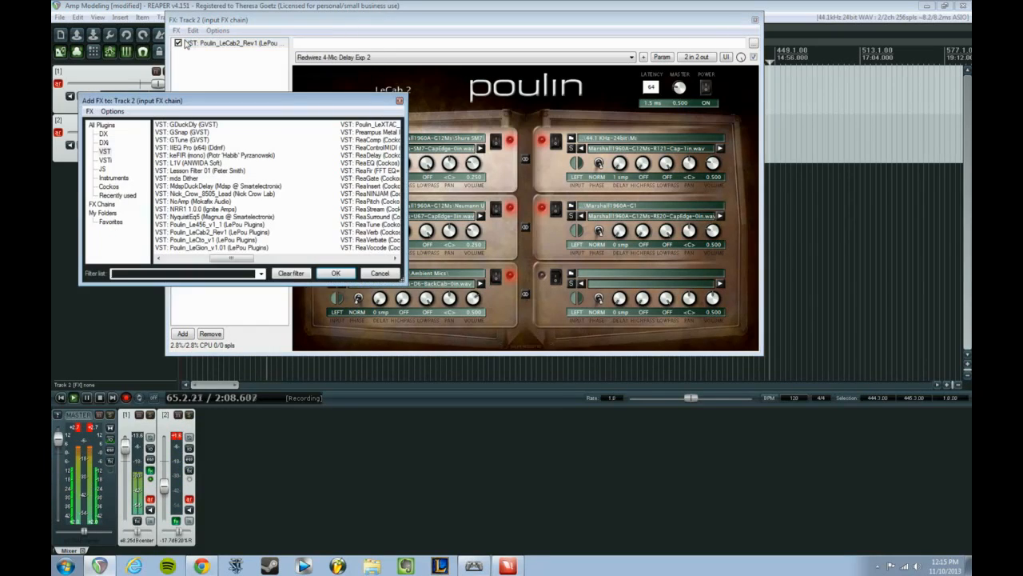
left_click_drag(237, 264, 363, 264)
left_click(212, 126)
left_click(218, 132)
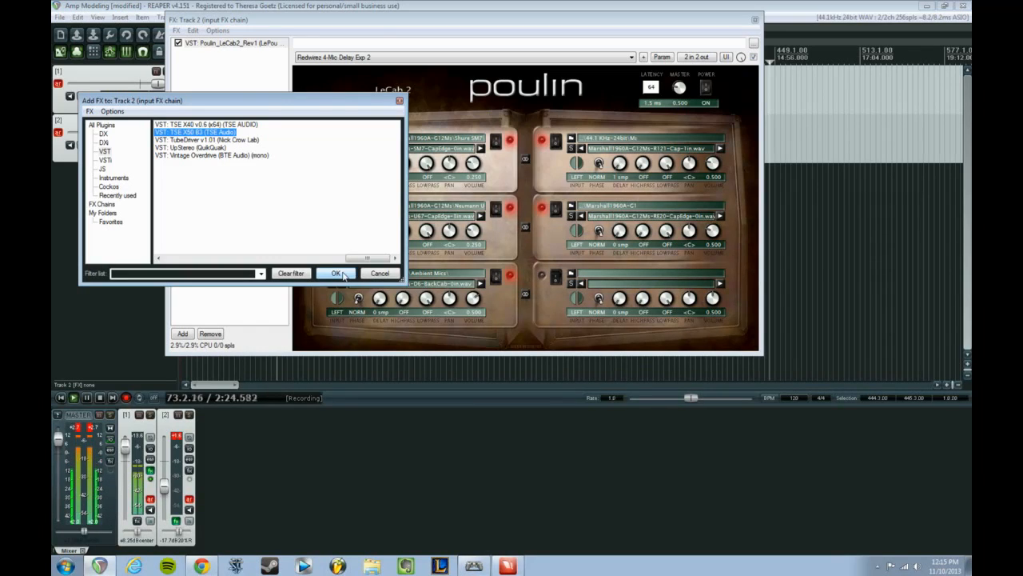
left_click(336, 275)
left_click_drag(225, 52, 215, 44)
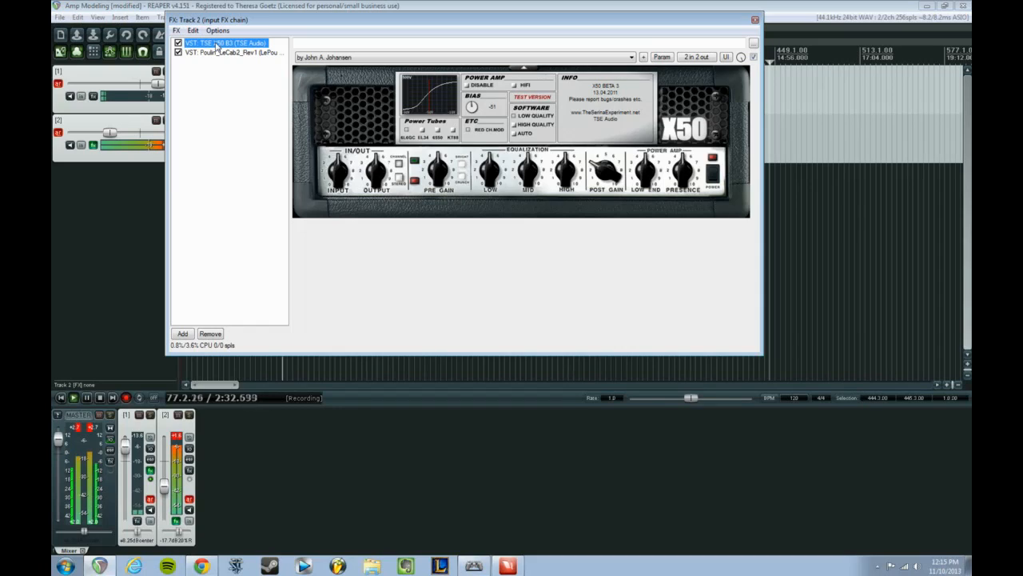
left_click(436, 170)
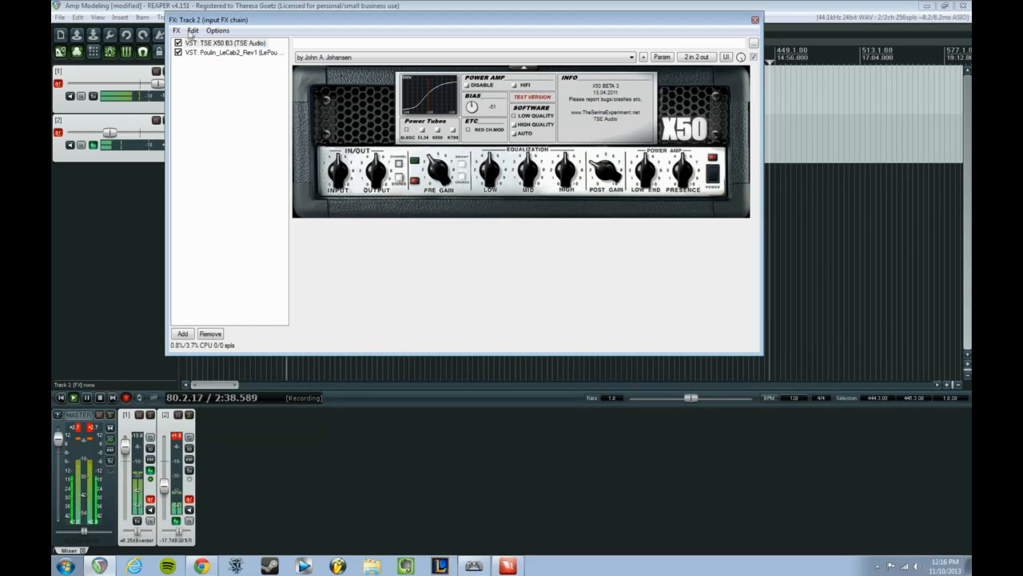
Add SoloC_v1_12 as the first effect in the chain, ahead of the TSE X50, and load its booster 3 preset
left_click(176, 30)
left_click(200, 41)
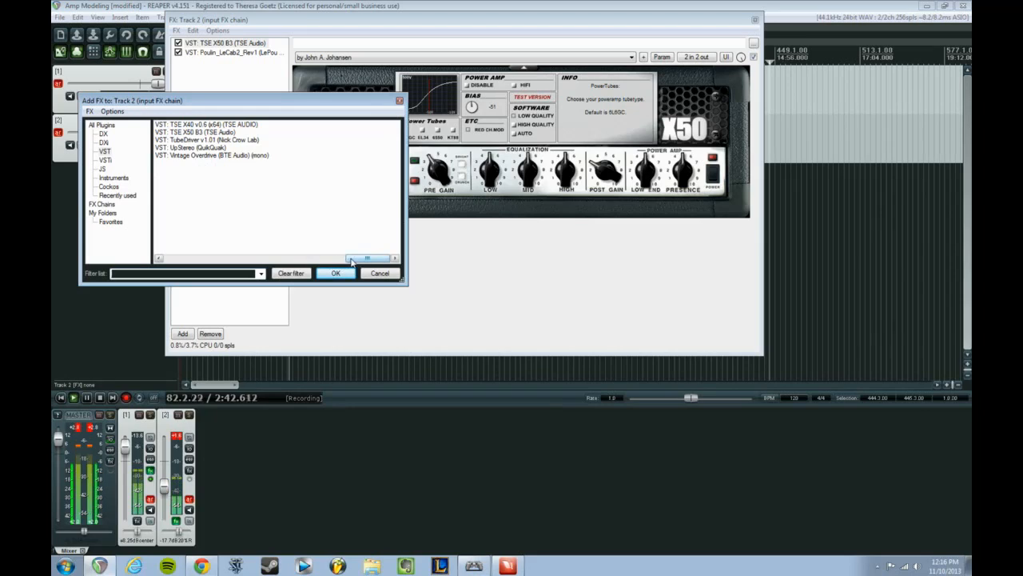
left_click(270, 258)
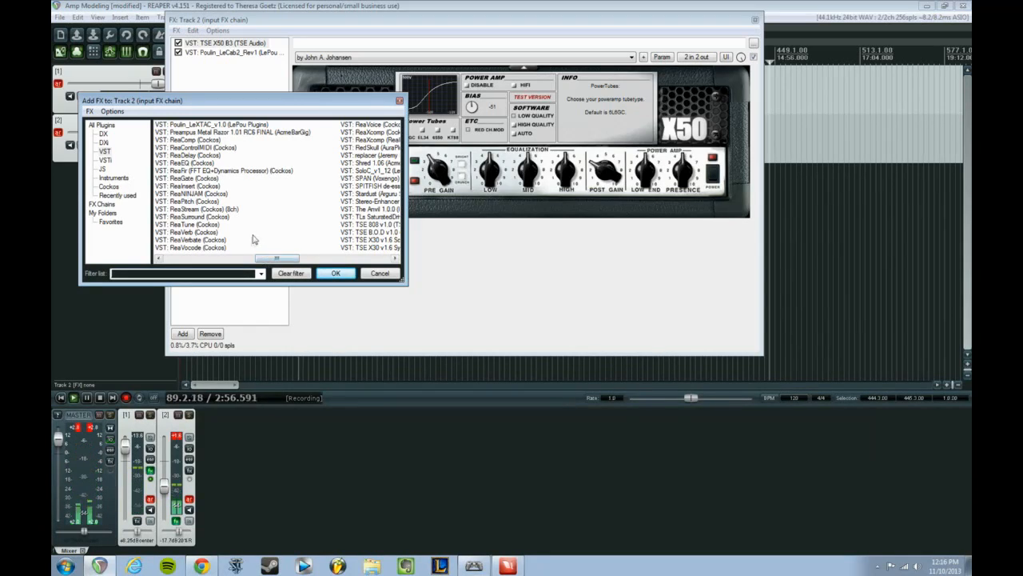
left_click_drag(286, 258, 313, 258)
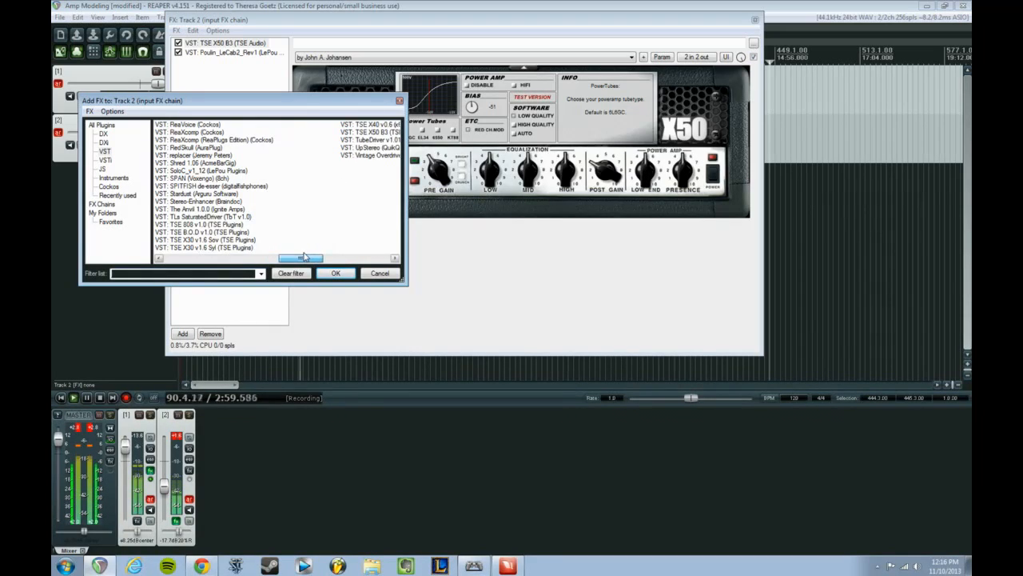
left_click(200, 224)
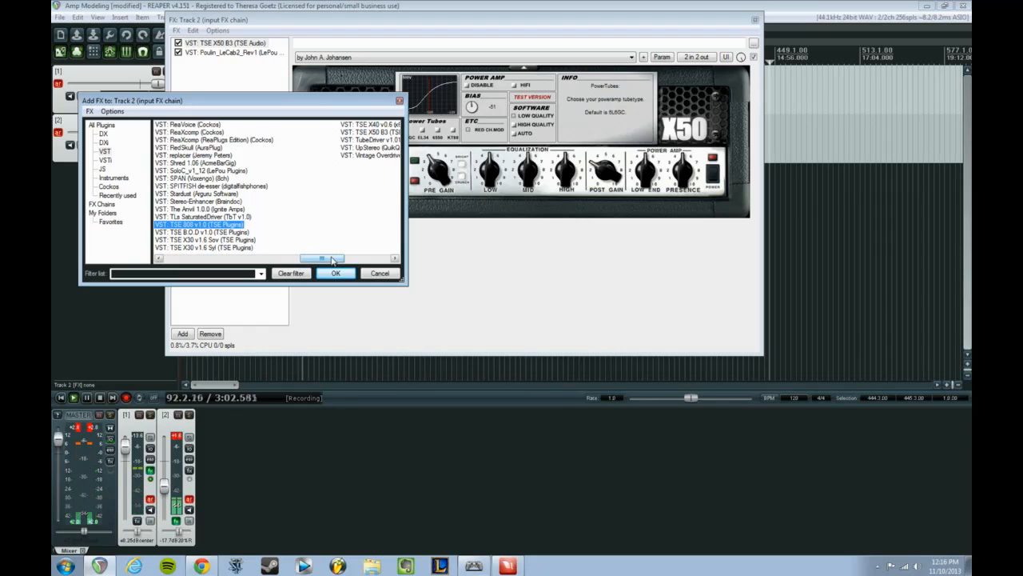
left_click(204, 174)
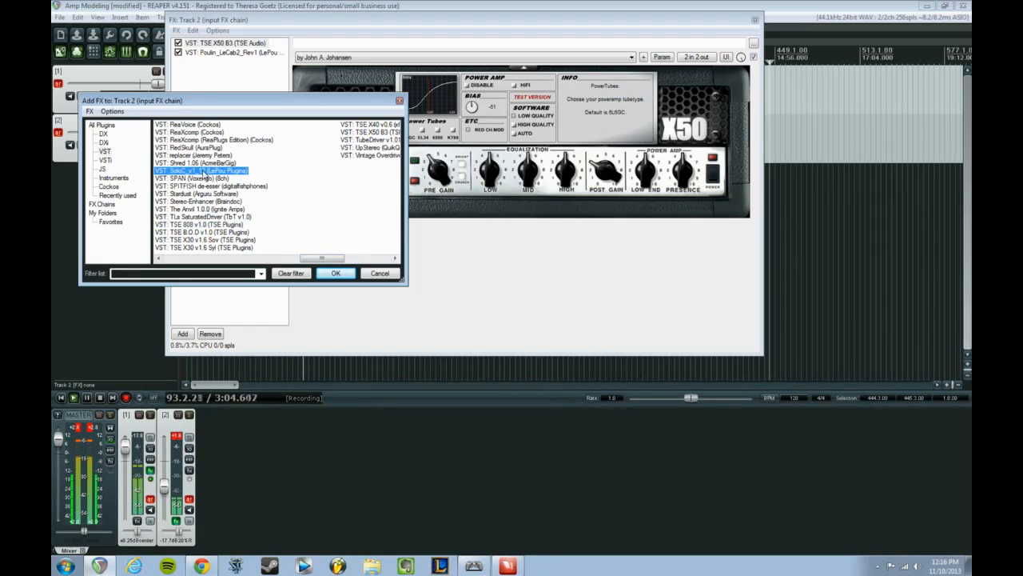
left_click(335, 272)
left_click_drag(241, 63, 240, 43)
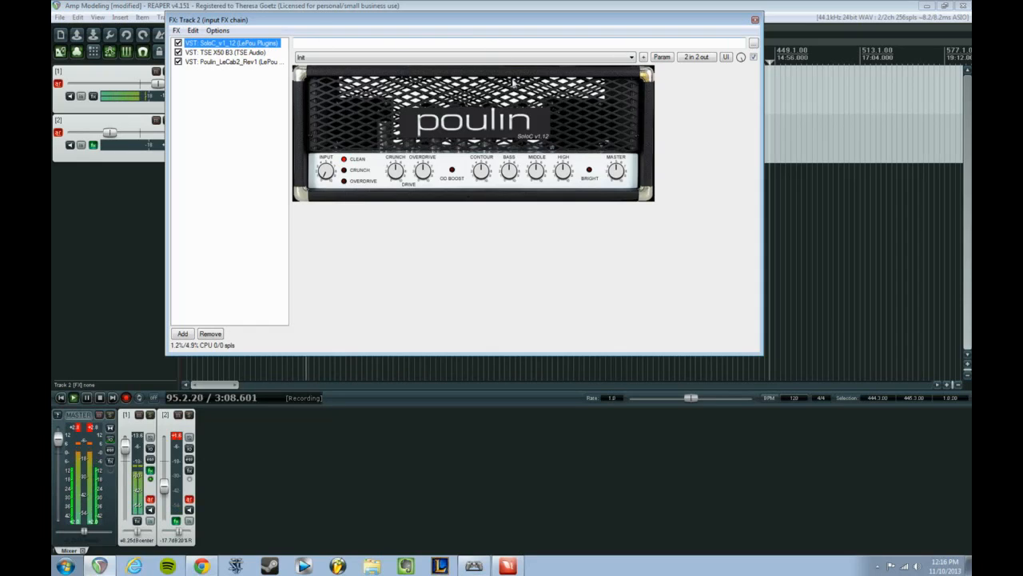
left_click(341, 58)
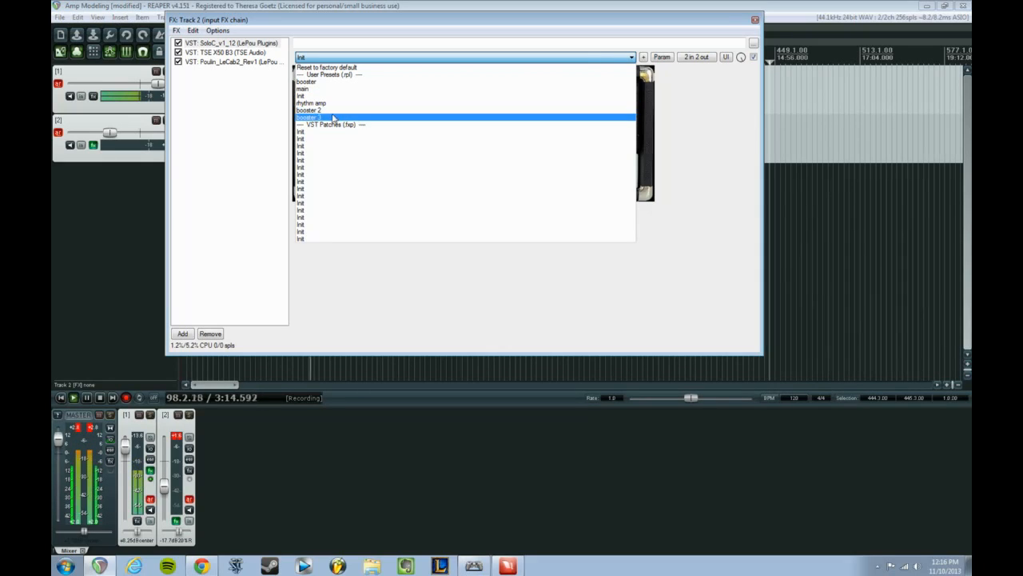
left_click(334, 118)
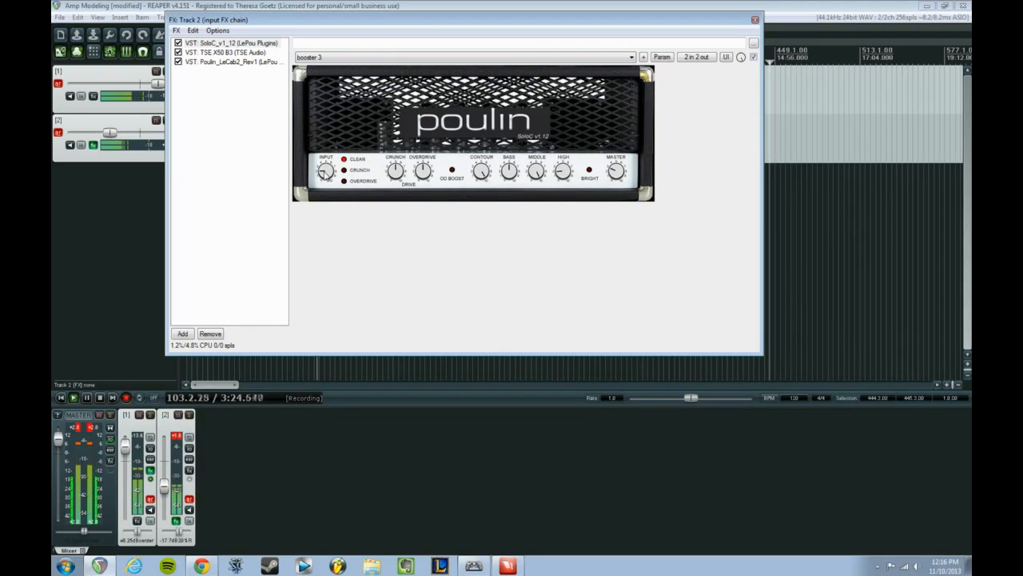
Review the X50 and SoloC settings and compare the sound with SoloC bypassed and enabled
left_click(216, 53)
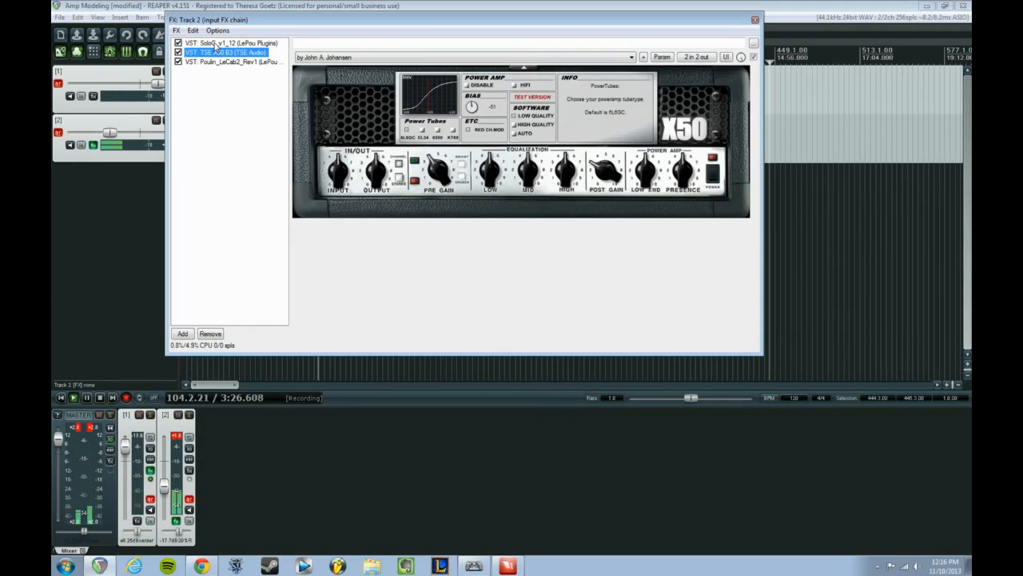
left_click(216, 44)
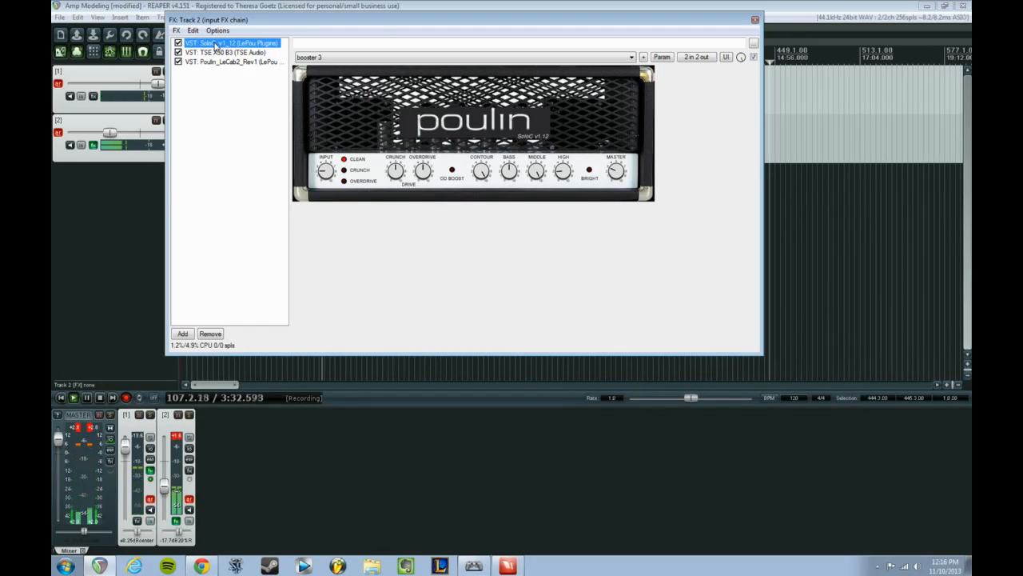
left_click(178, 43)
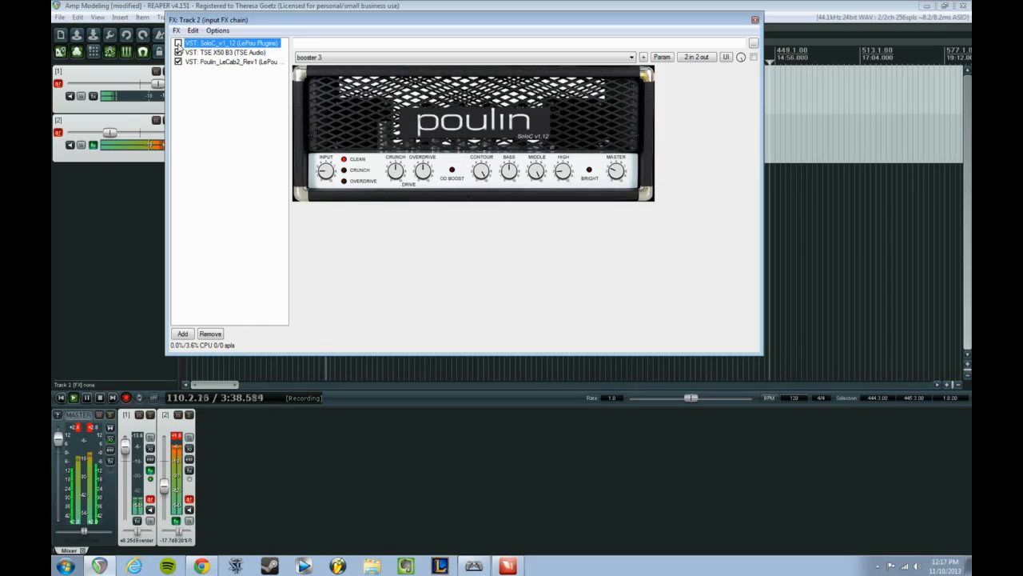
left_click(179, 43)
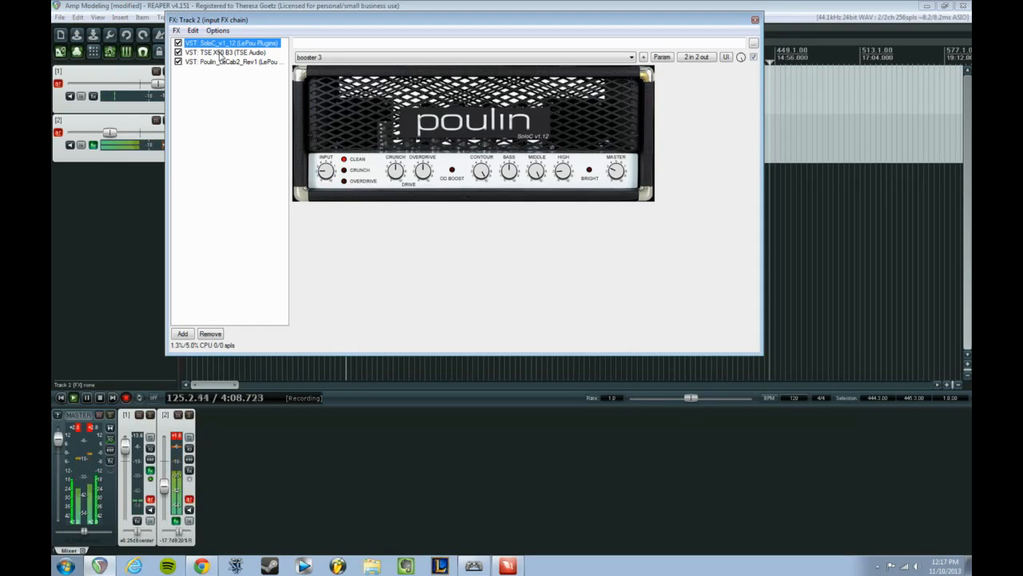
left_click(230, 63)
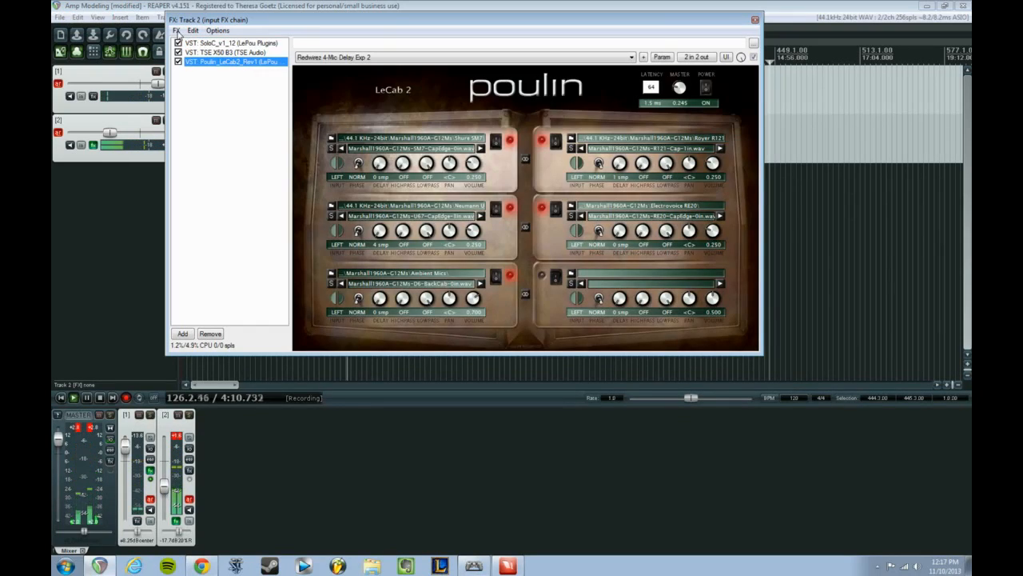
left_click(176, 30)
left_click(199, 43)
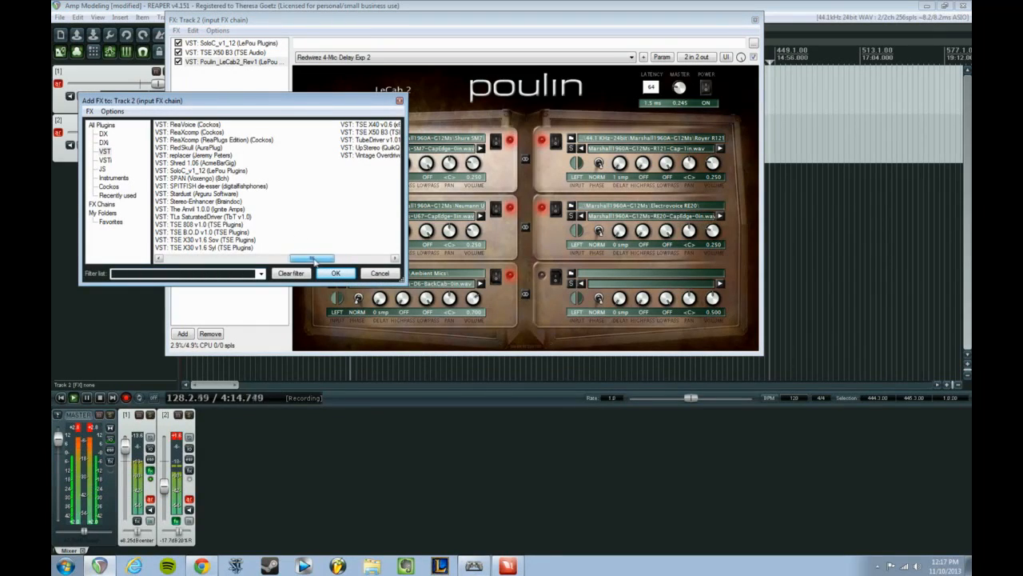
left_click(303, 257)
key("Escape")
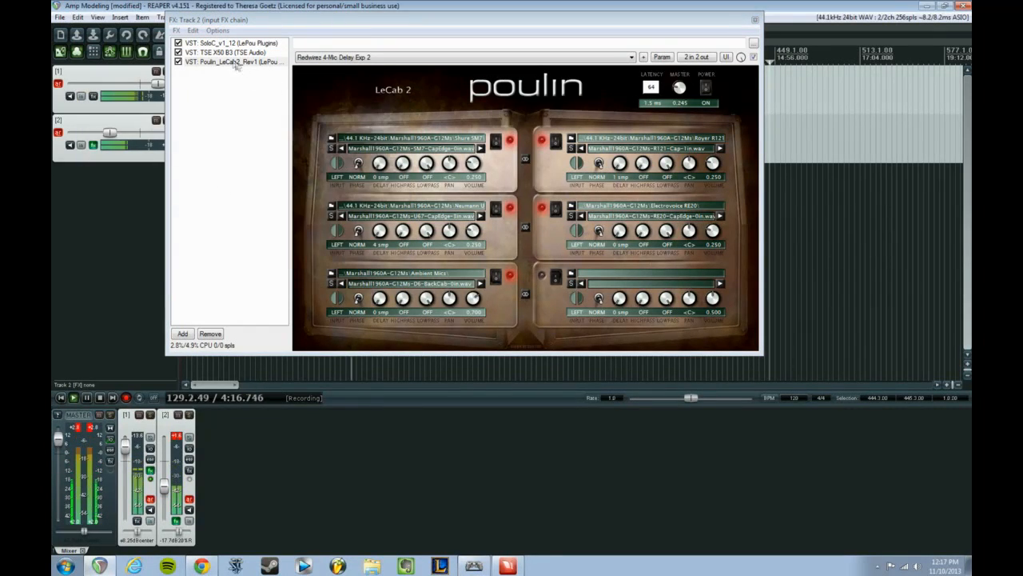
Add ReaGate as the first effect in the chain, before SoloC, and set its threshold to about -33.6 dB
left_click(226, 43)
left_click(174, 31)
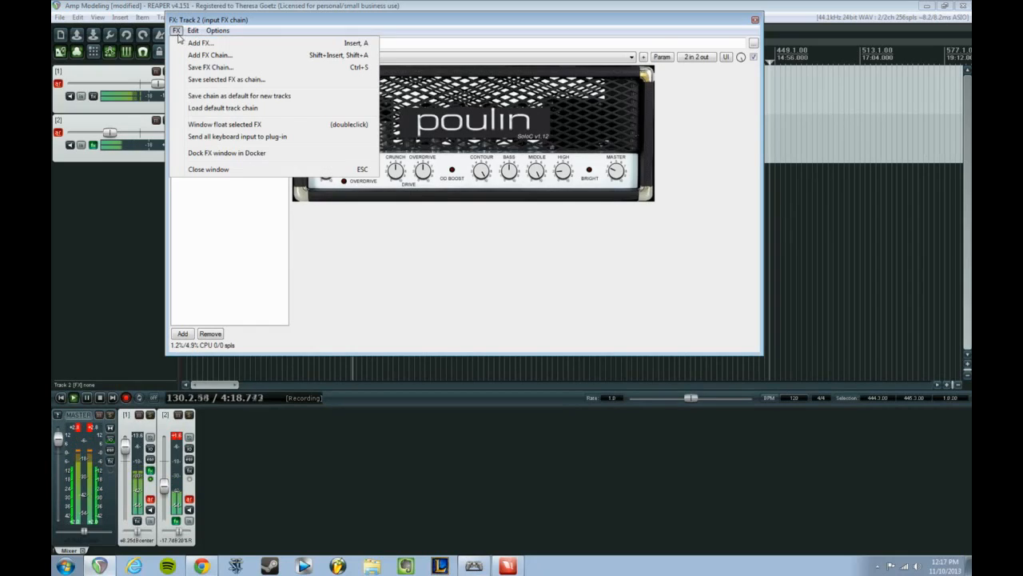
left_click(199, 42)
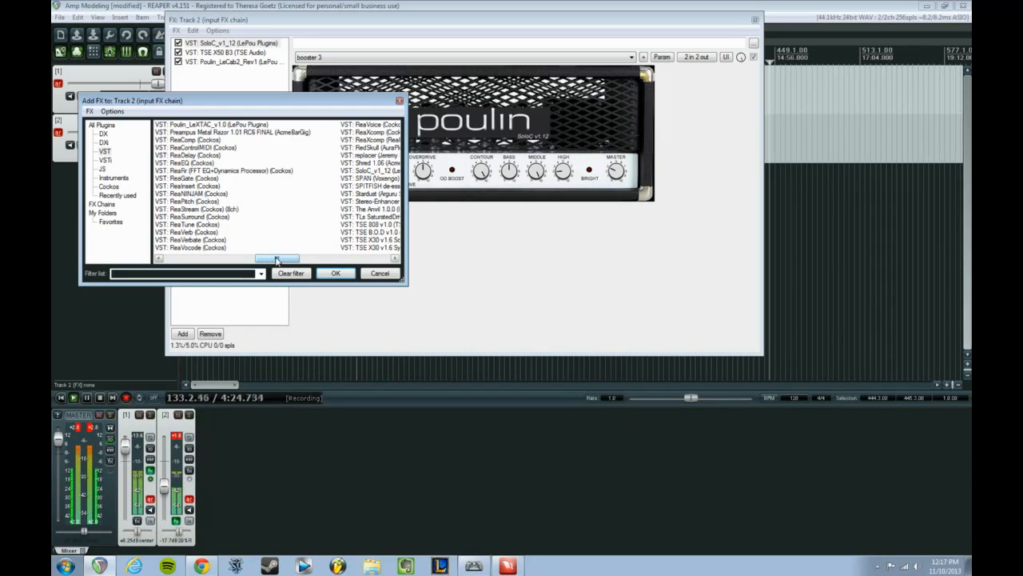
left_click_drag(278, 261, 253, 264)
left_click(363, 177)
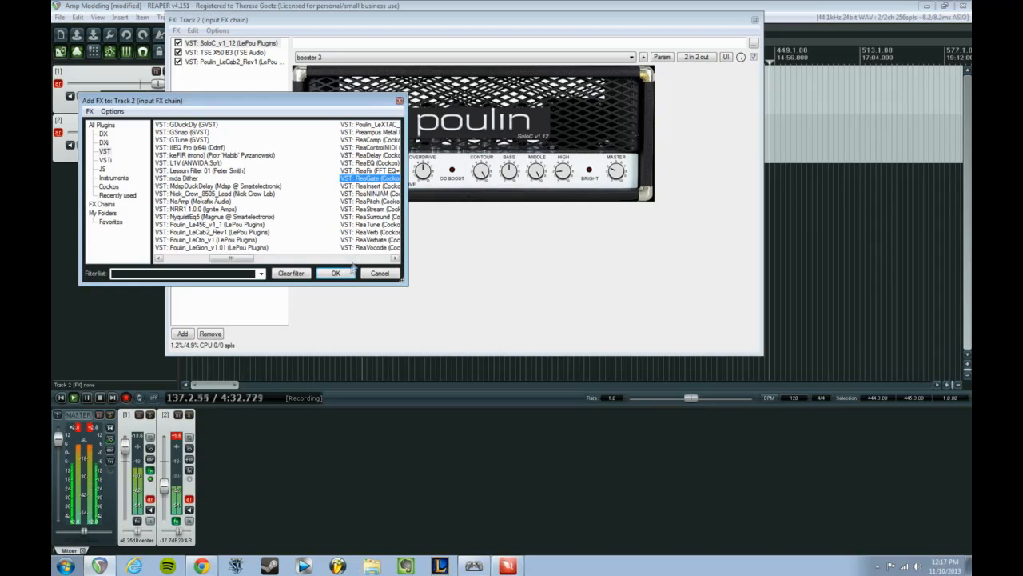
left_click(336, 273)
left_click_drag(196, 73, 198, 44)
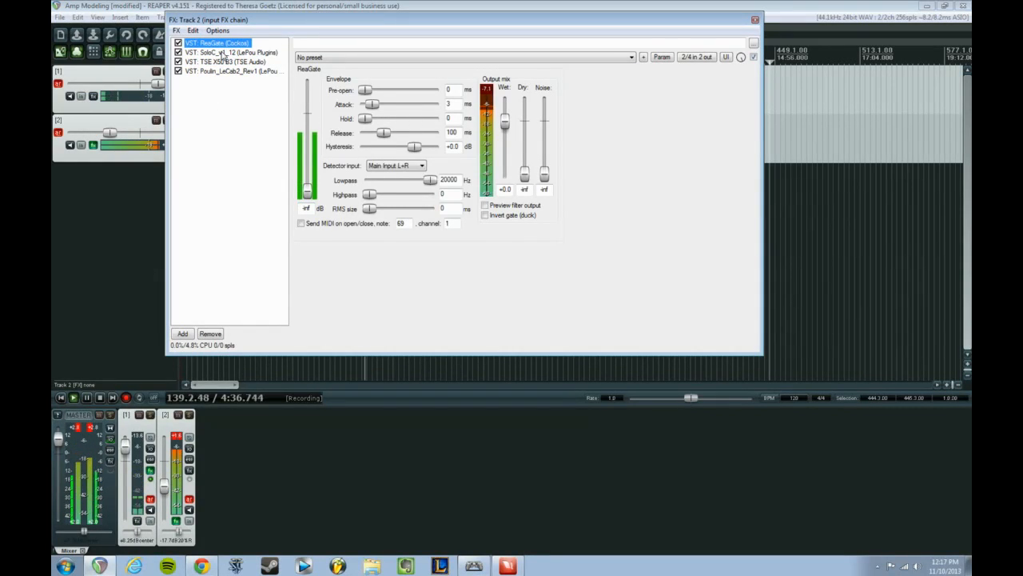
left_click_drag(304, 195, 309, 166)
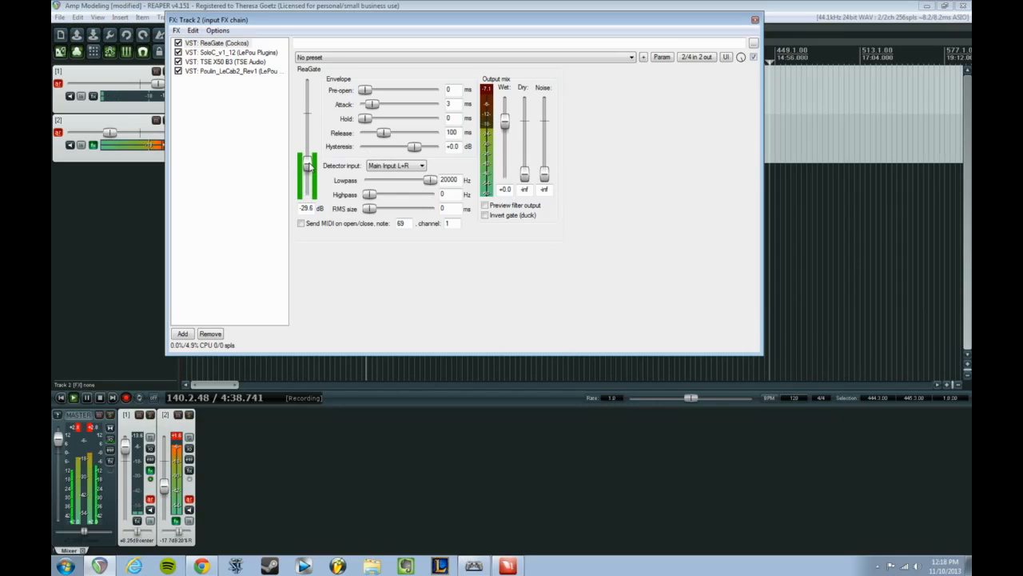
left_click_drag(308, 166, 308, 171)
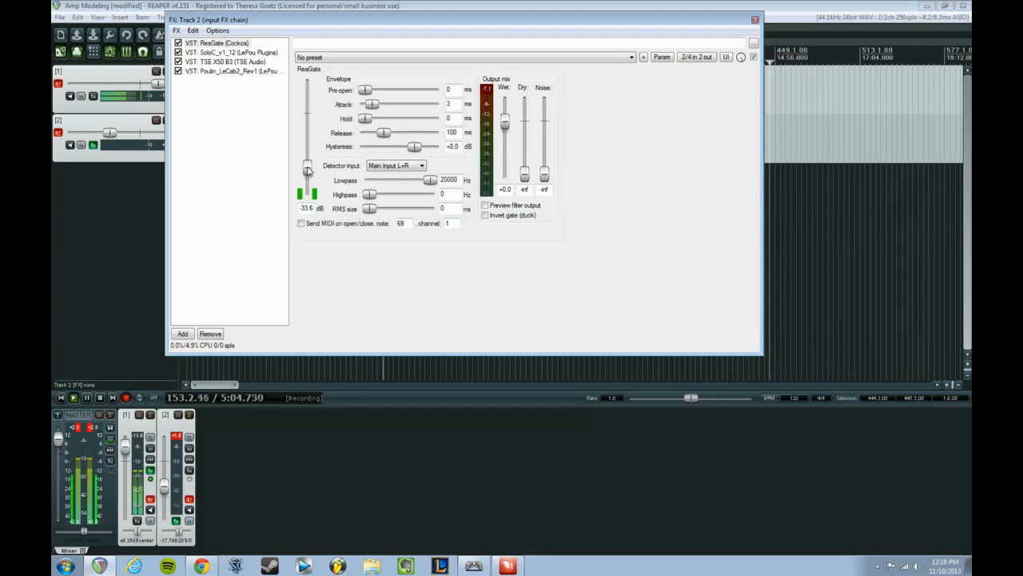
Find the JS SStillwell/thunderkick effect and add it to the chain directly after LeCab2
left_click(255, 71)
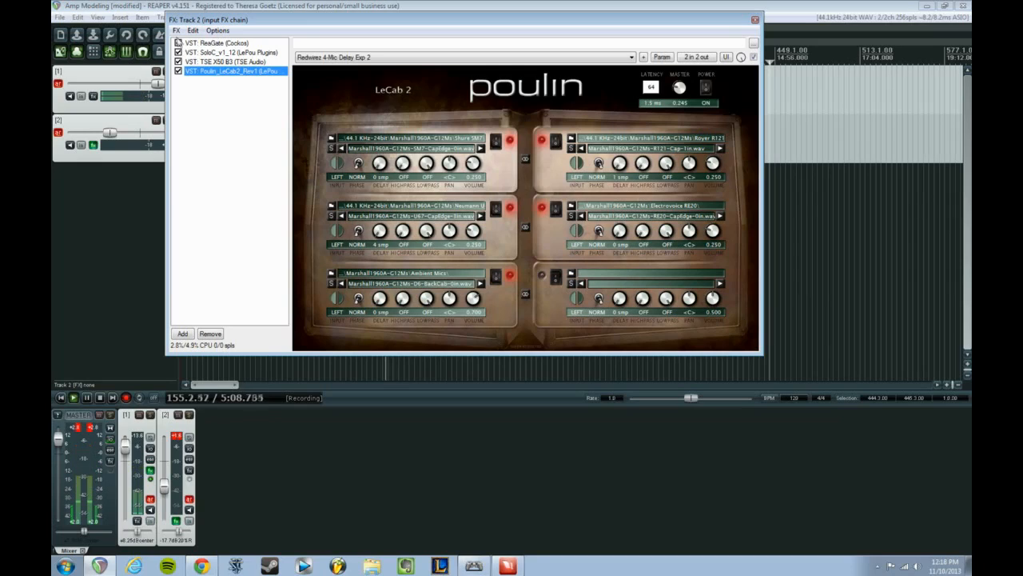
left_click(177, 31)
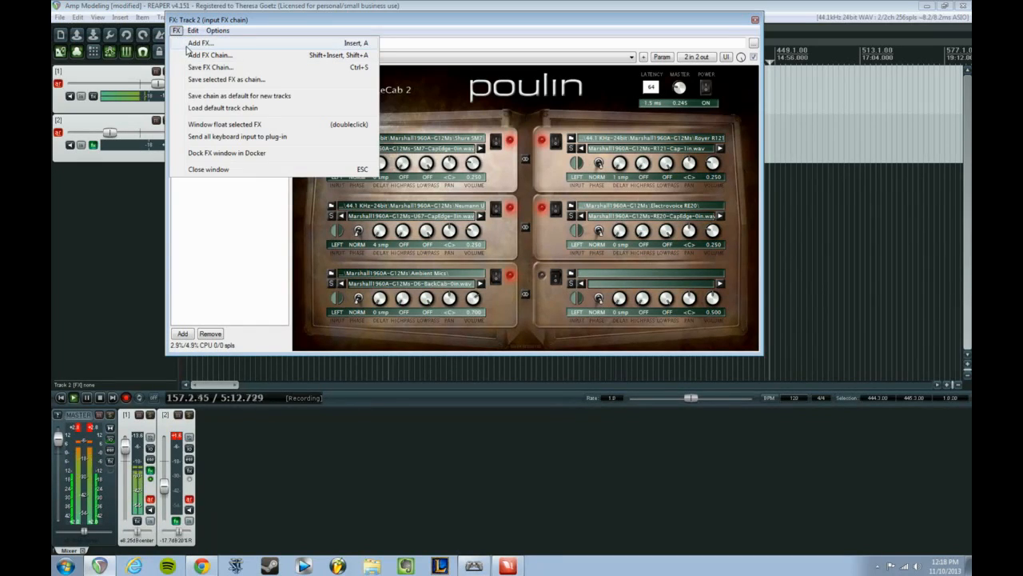
left_click(222, 107)
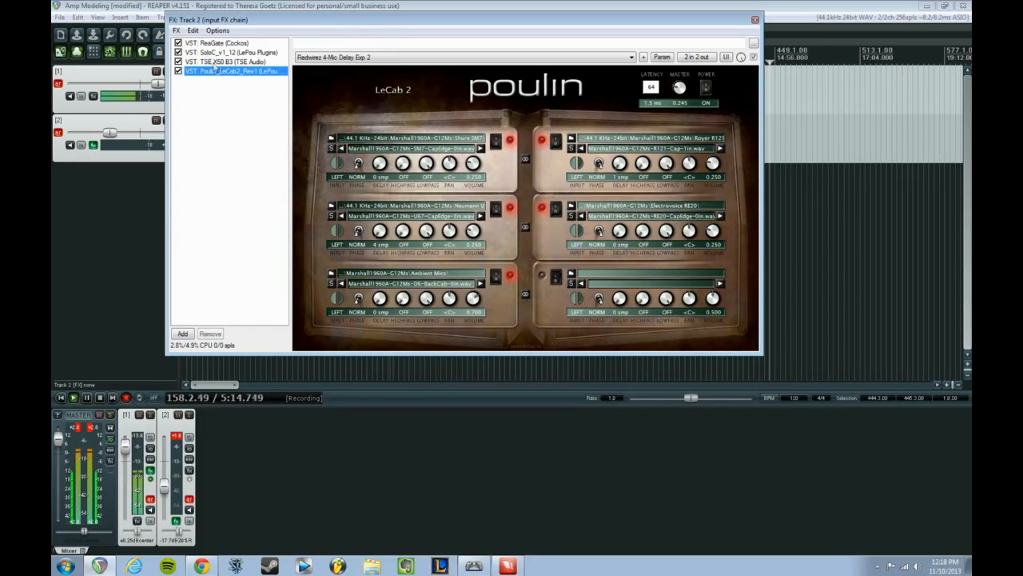
left_click(176, 32)
left_click(196, 42)
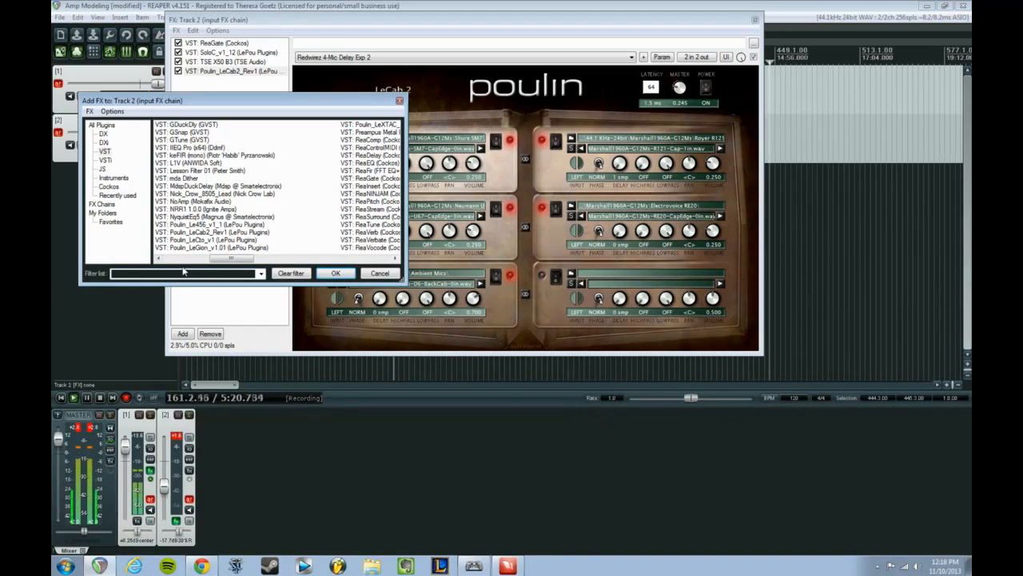
type("thunderkick")
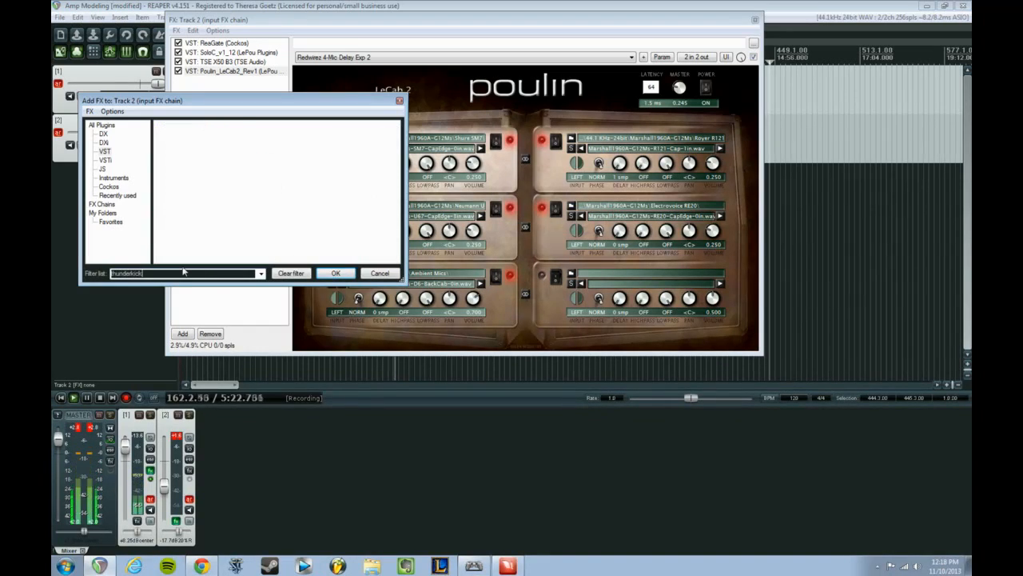
left_click(102, 169)
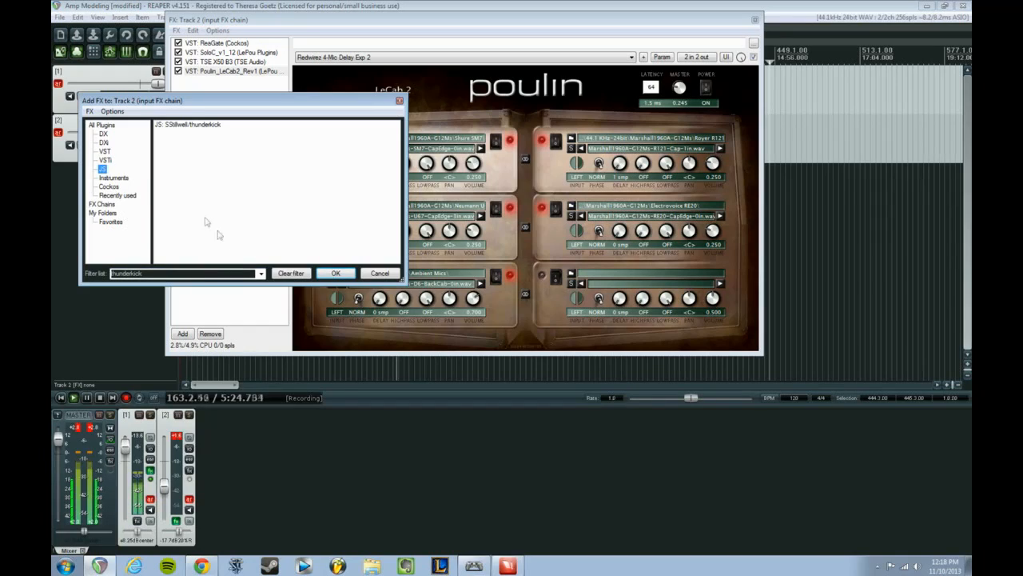
left_click(203, 124)
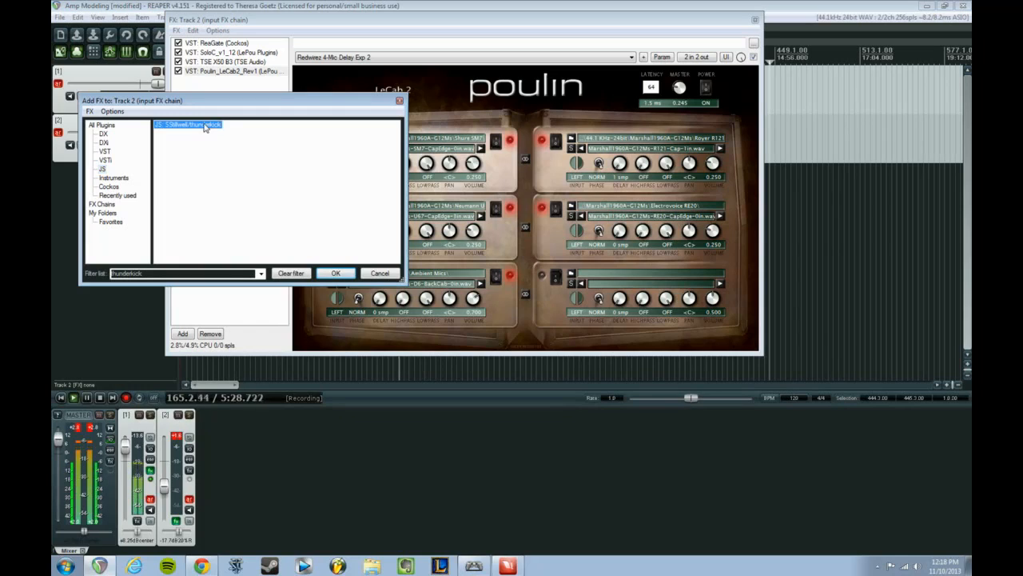
left_click(342, 274)
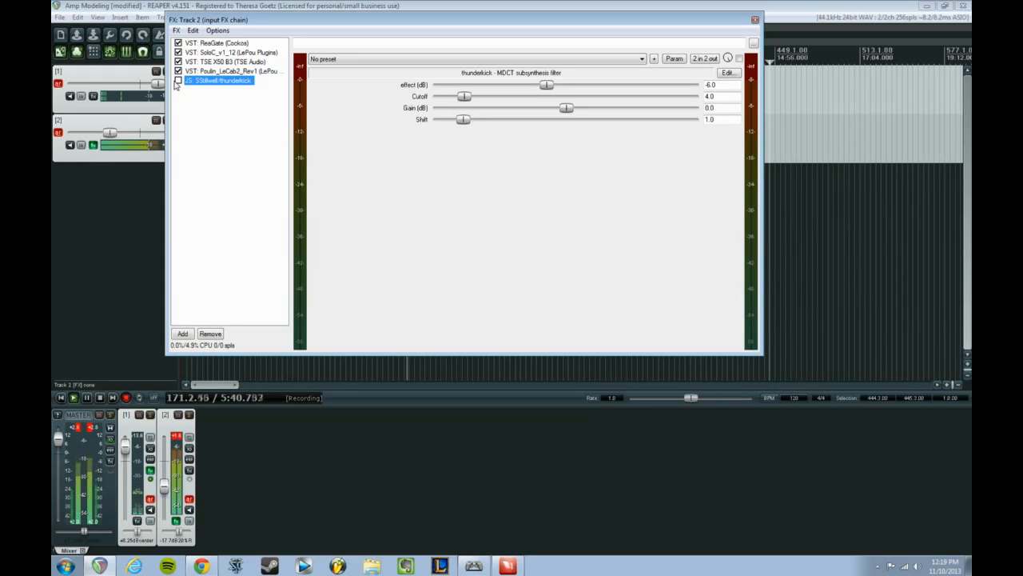
Lower the ReaGate threshold to about -52 dB
left_click(212, 43)
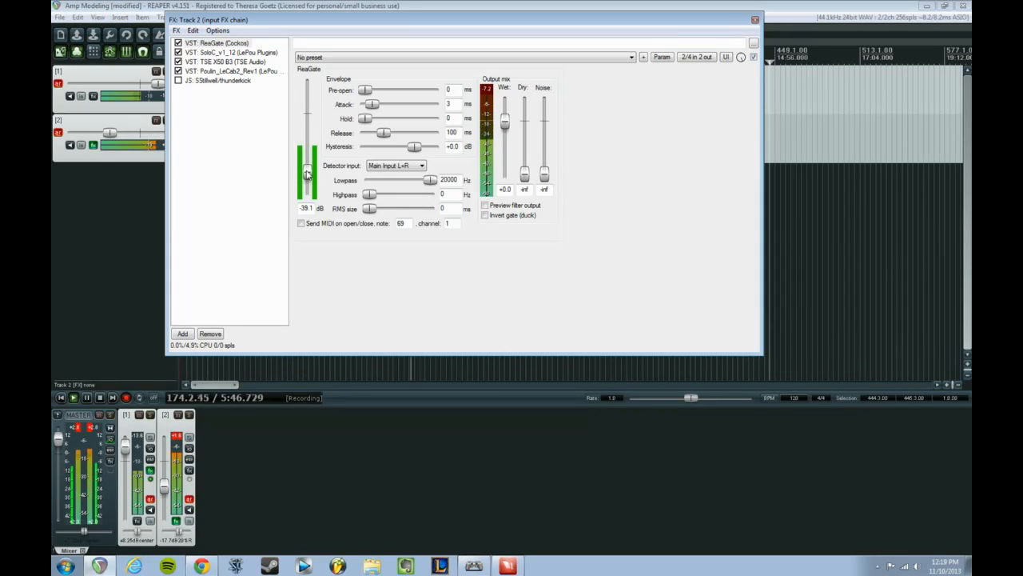
left_click_drag(307, 173, 306, 184)
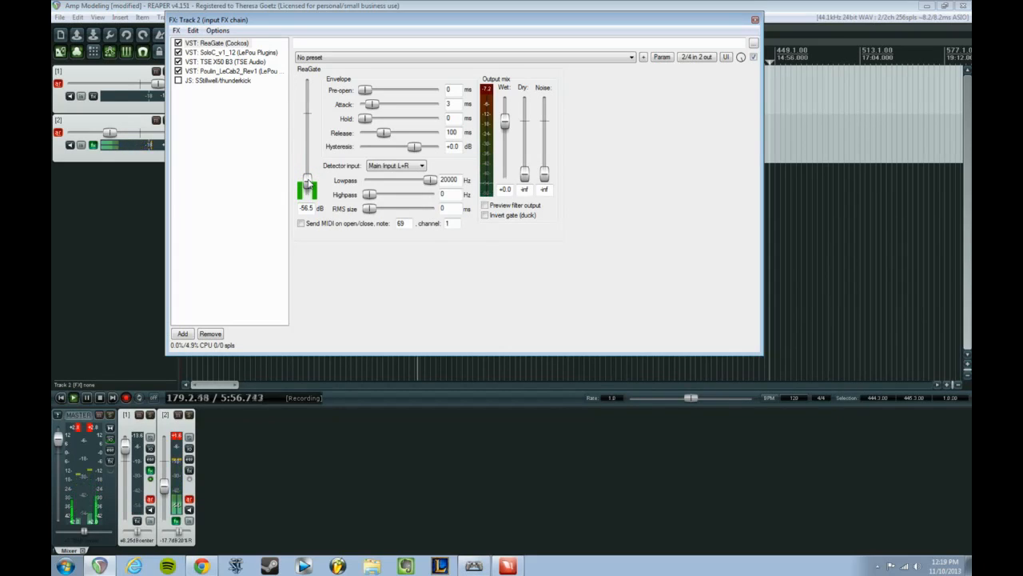
left_click_drag(306, 182, 307, 176)
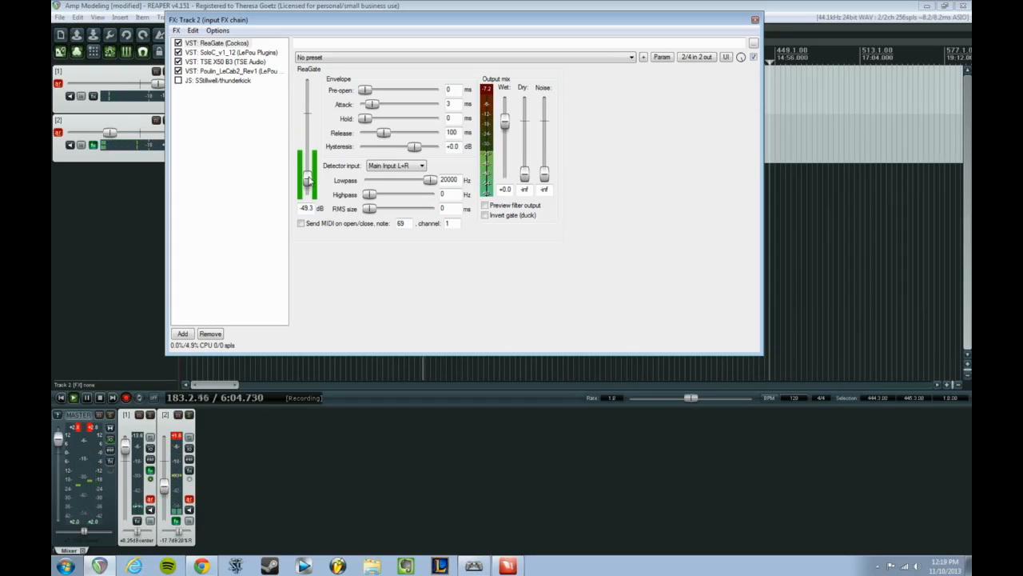
left_click_drag(308, 178, 308, 181)
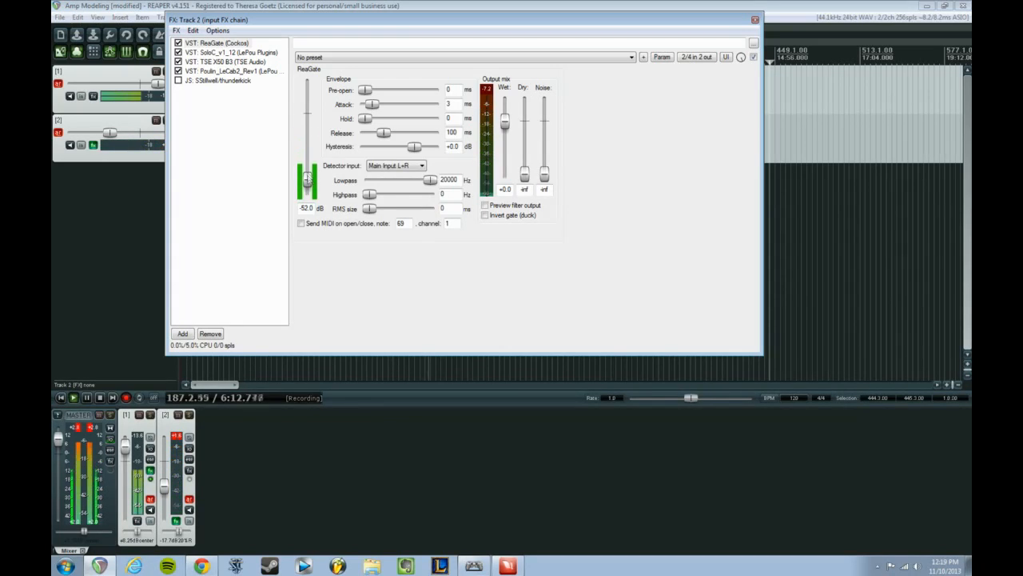
Enable the thunderkick effect and set its shift to 3.0
left_click(201, 81)
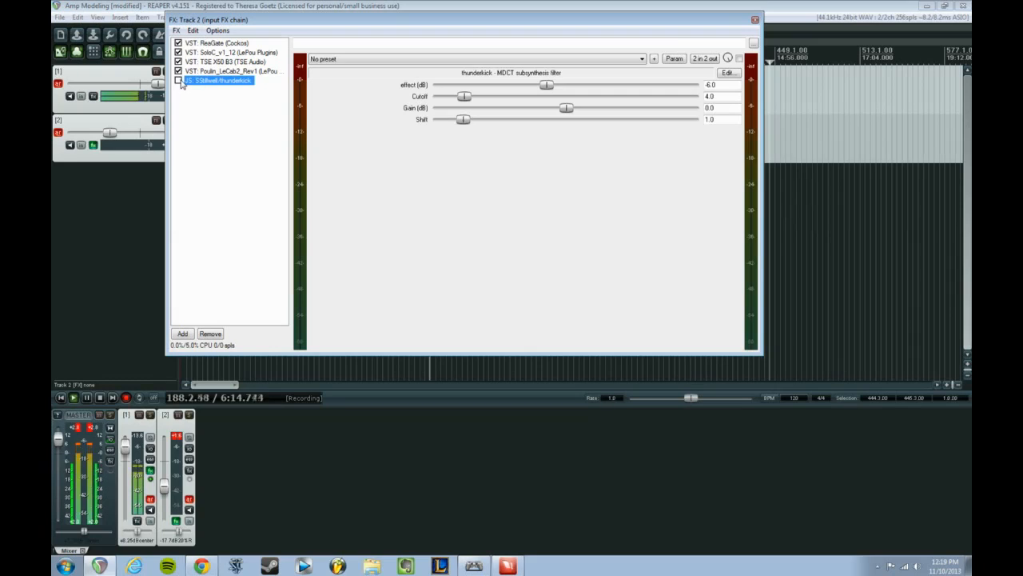
left_click(179, 83)
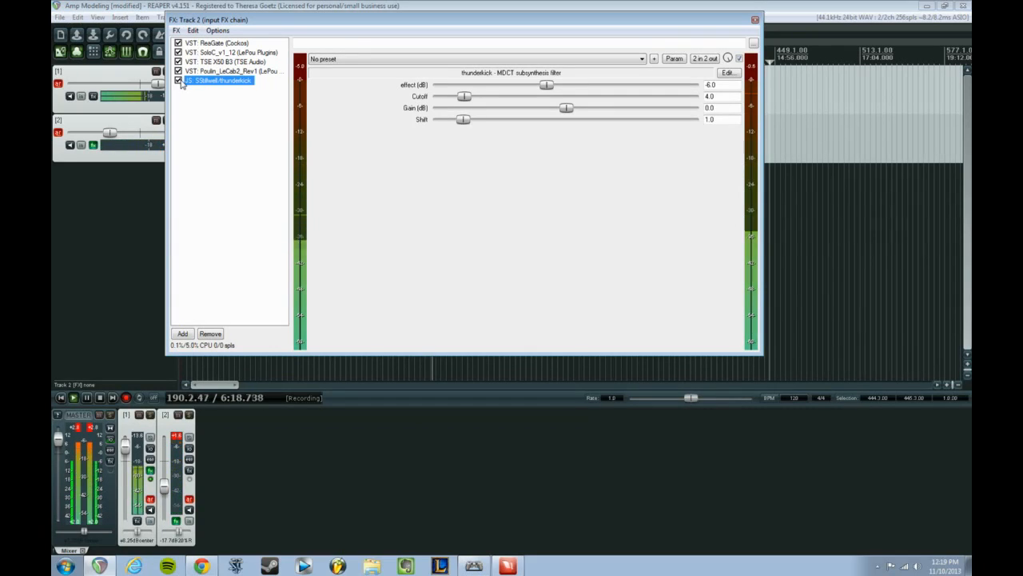
left_click(464, 120)
left_click_drag(464, 120, 540, 121)
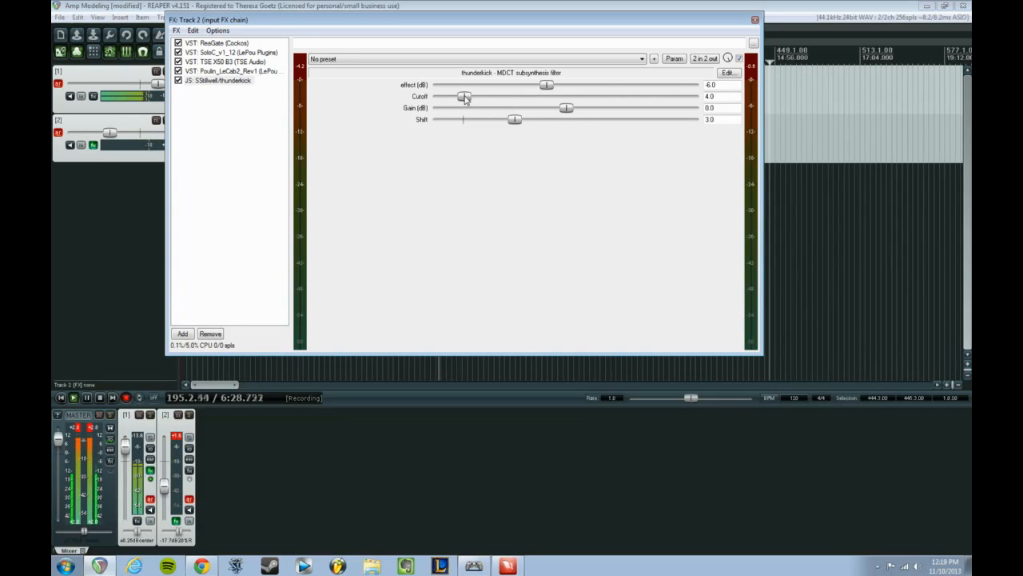
Set thunderkick's cutoff to 8.0 and reduce its effect level to about -15.1 dB
left_click_drag(466, 96, 501, 89)
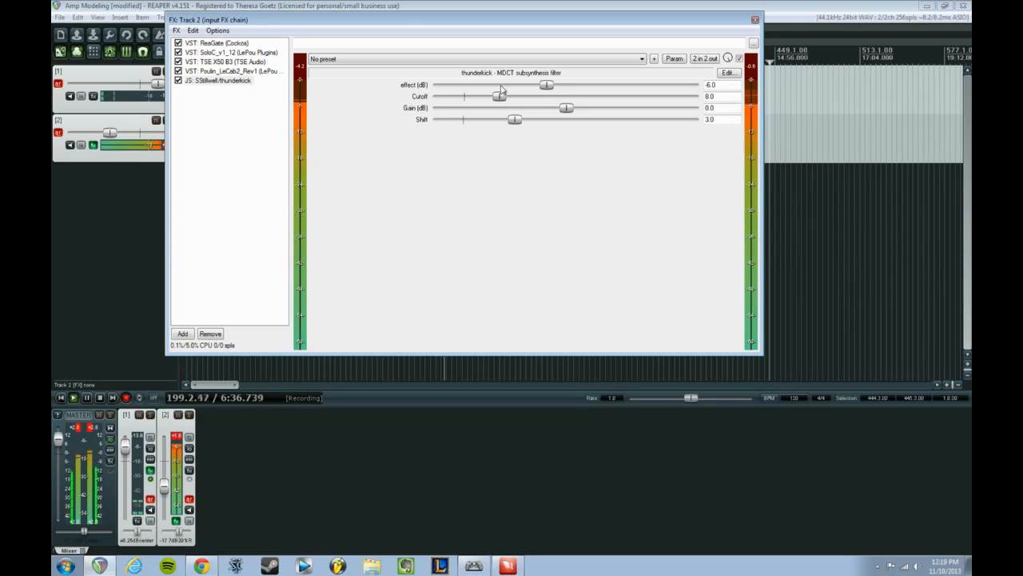
left_click_drag(541, 87, 512, 89)
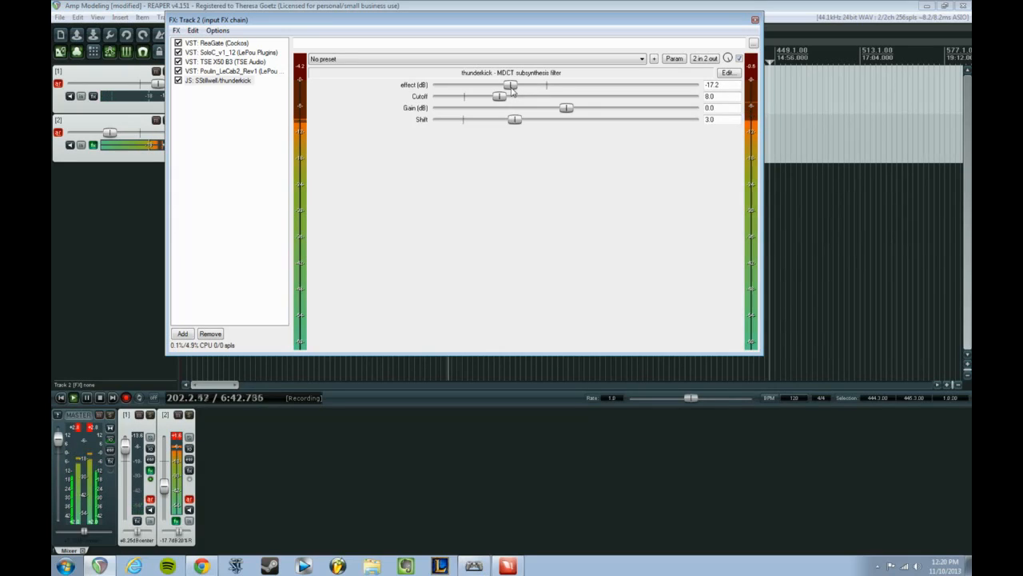
left_click_drag(512, 87, 518, 86)
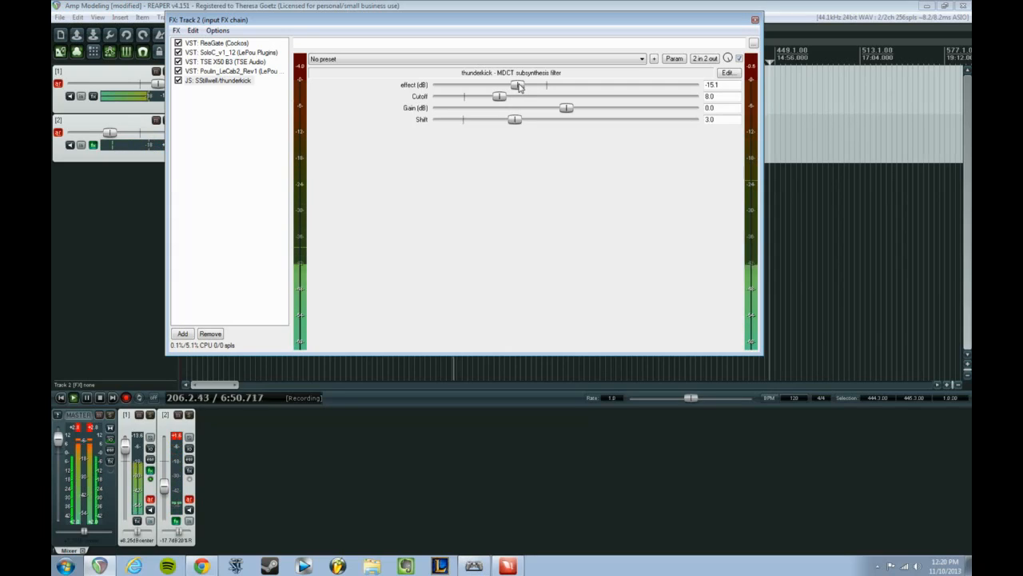
Raise thunderkick's effect level to about -12.8 dB
left_click(246, 83)
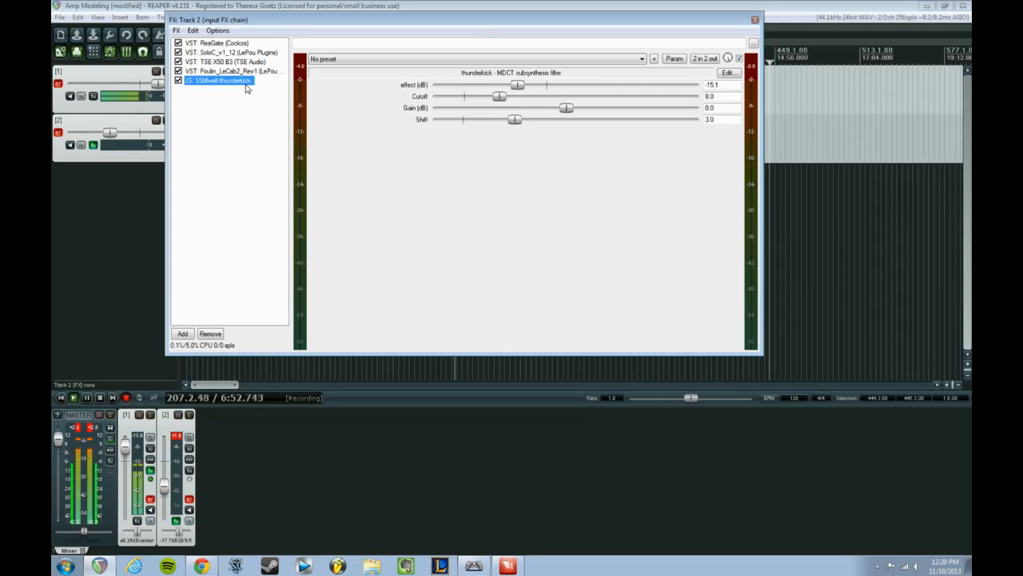
left_click(176, 32)
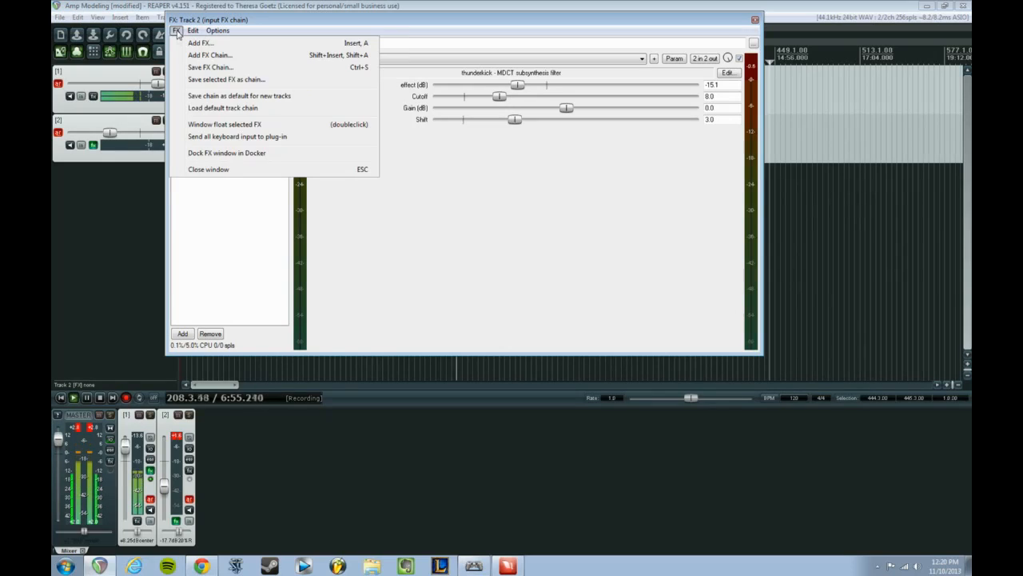
left_click(245, 263)
scroll(526, 86, "up", 3)
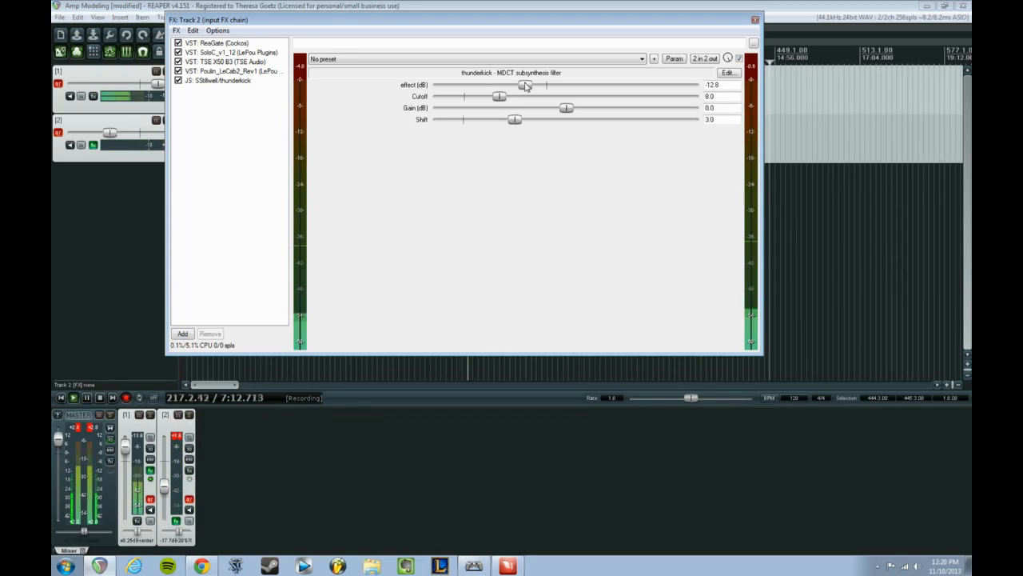
Add ReaComp to the chain after thunderkick and load its Speaker Simulation preset
left_click(219, 82)
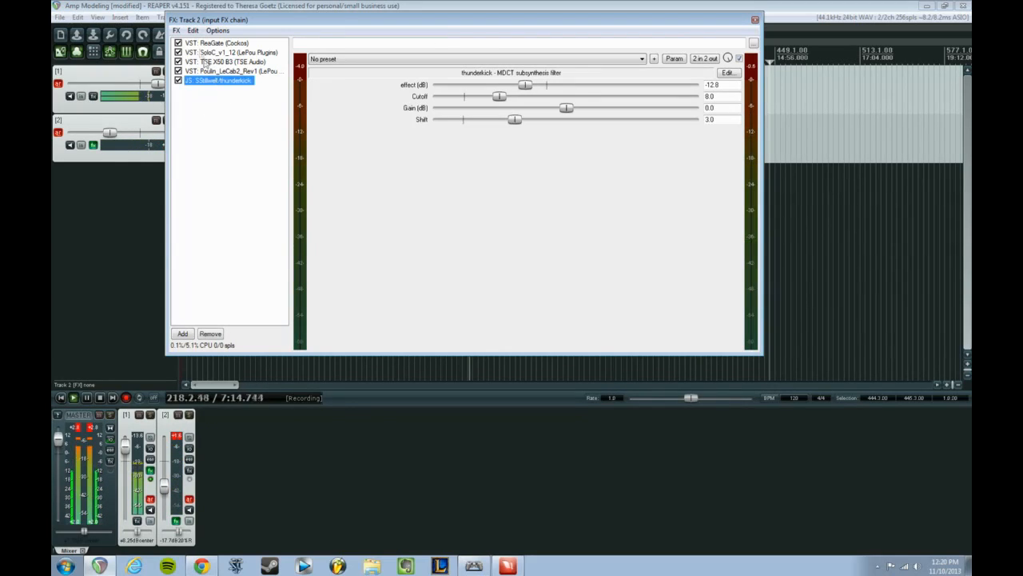
left_click(176, 32)
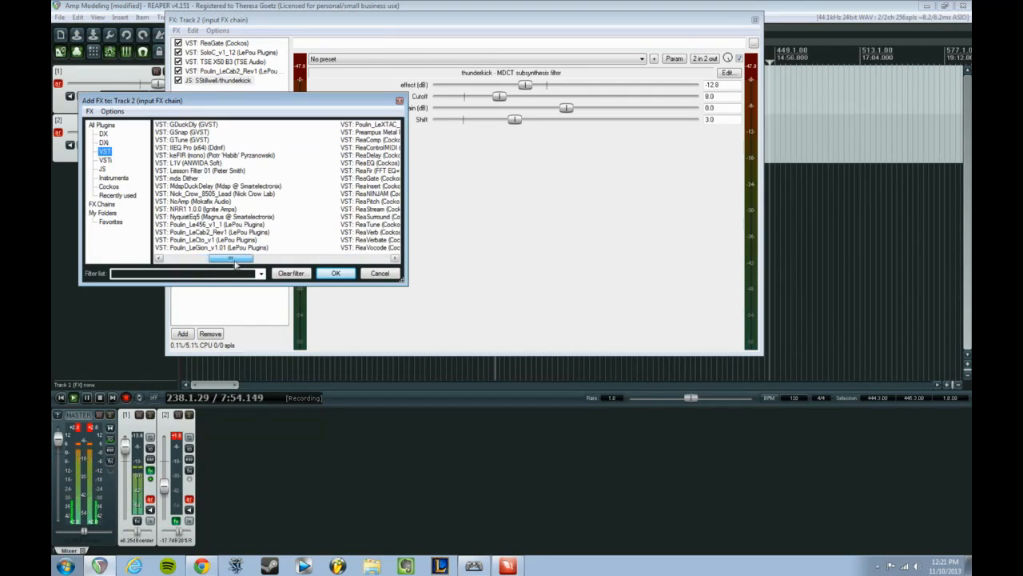
mouse_move(235, 264)
left_mouse_down()
mouse_move(255, 263)
mouse_move(235, 263)
left_mouse_up()
left_click(376, 140)
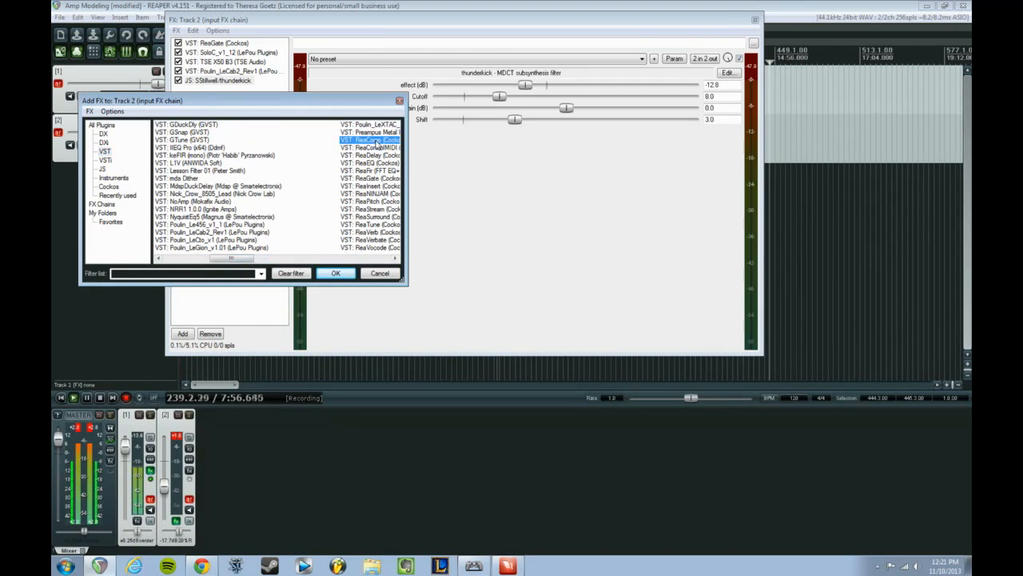
left_click(336, 273)
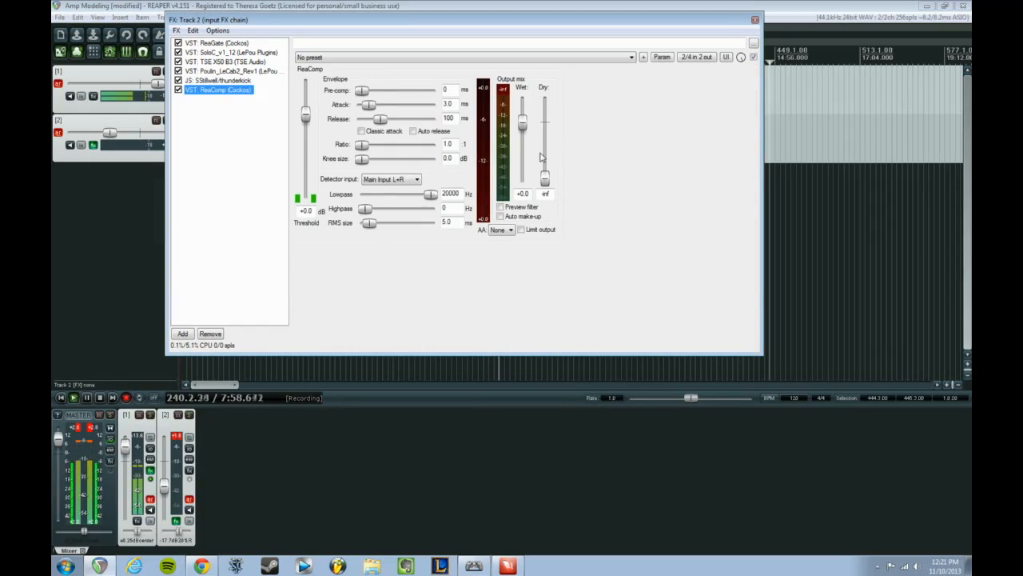
left_click(341, 58)
scroll(351, 168, "down", 5)
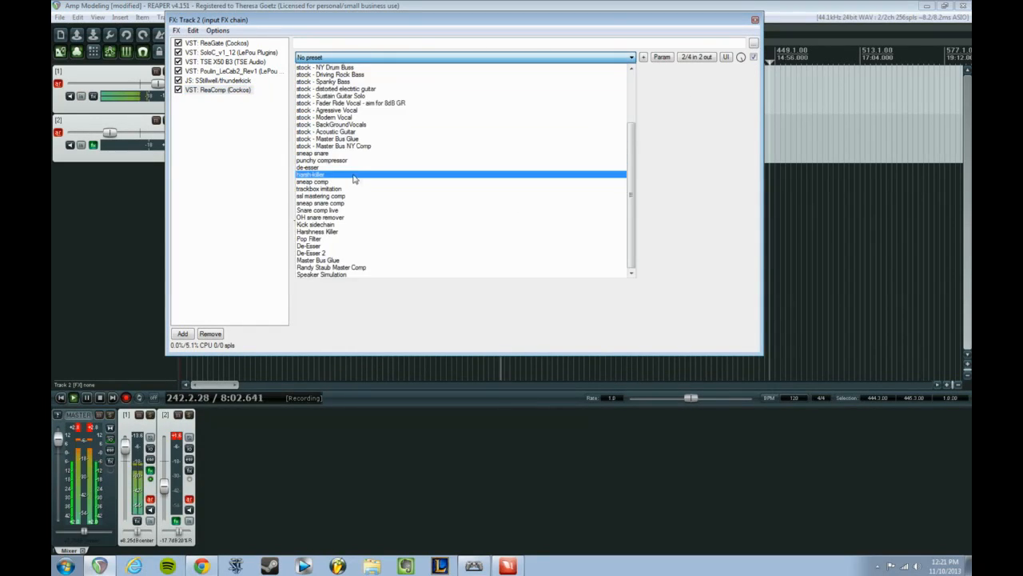
left_click(375, 274)
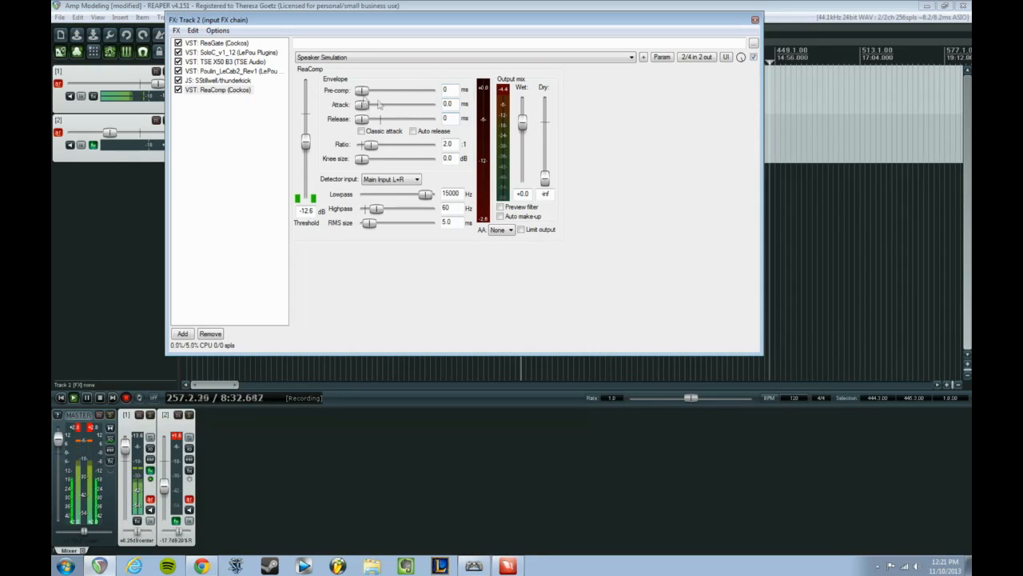
Add ReaXcomp to the chain after ReaComp and load its Wonky Peak-Taming 2 preset
left_click(234, 92)
left_click(176, 32)
left_click(196, 42)
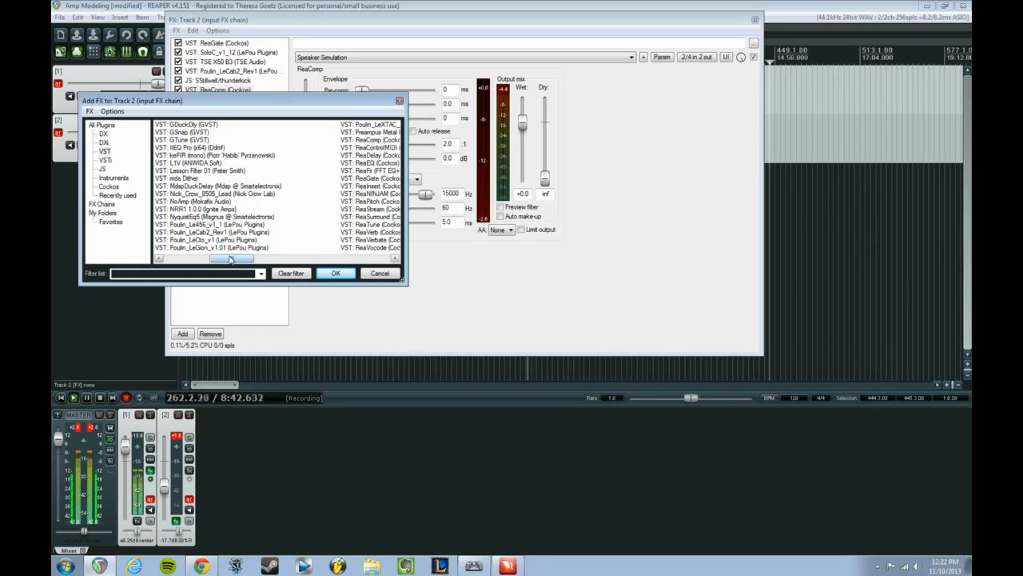
left_click_drag(230, 259, 316, 258)
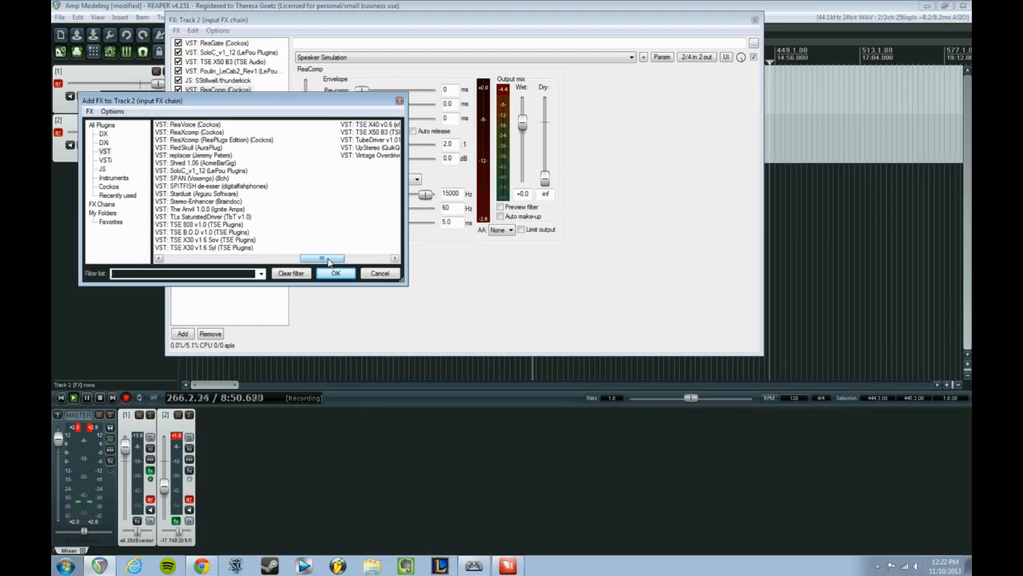
left_click_drag(320, 261, 283, 262)
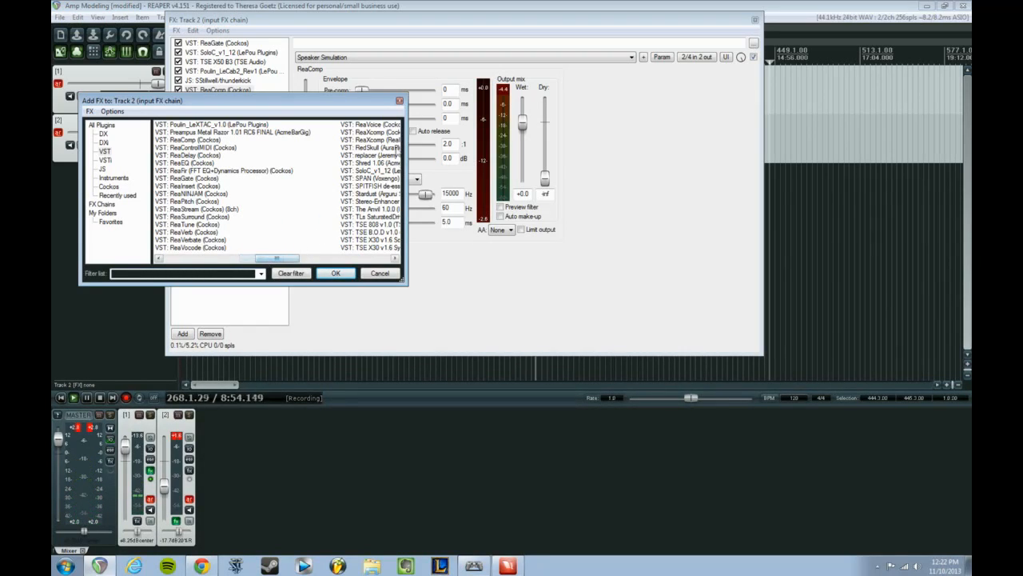
left_click(366, 133)
left_click(336, 273)
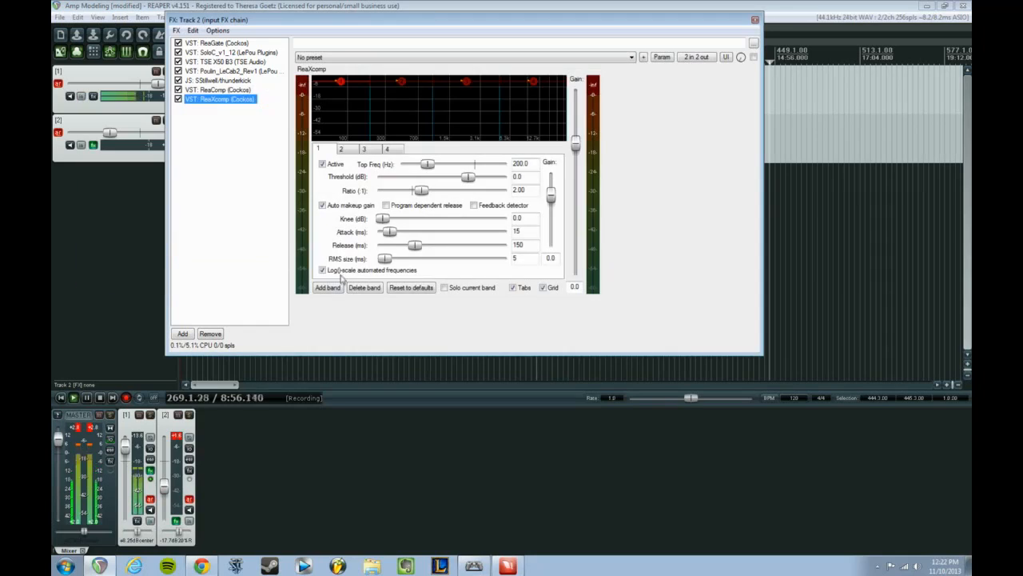
left_click(376, 58)
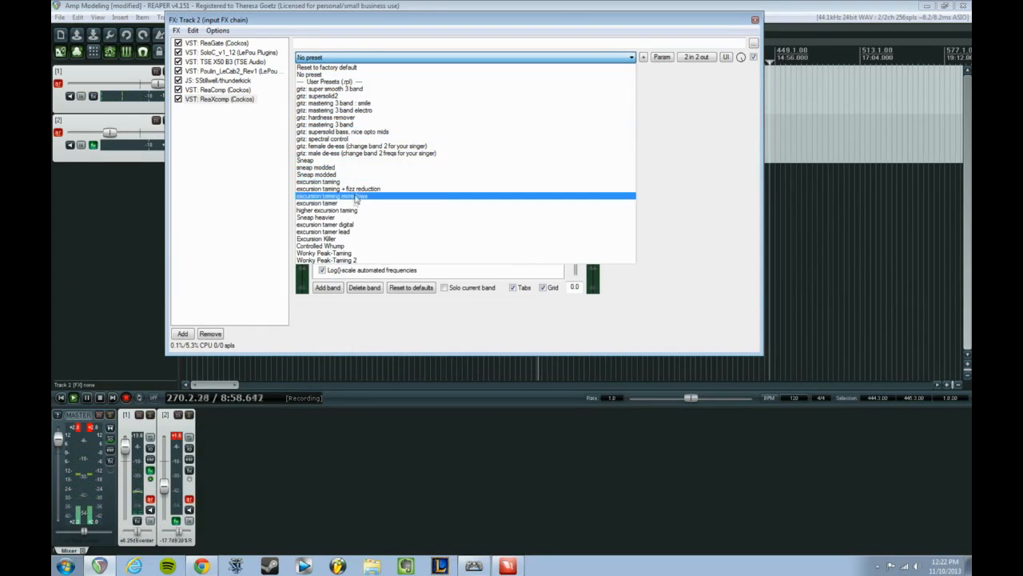
left_click(349, 260)
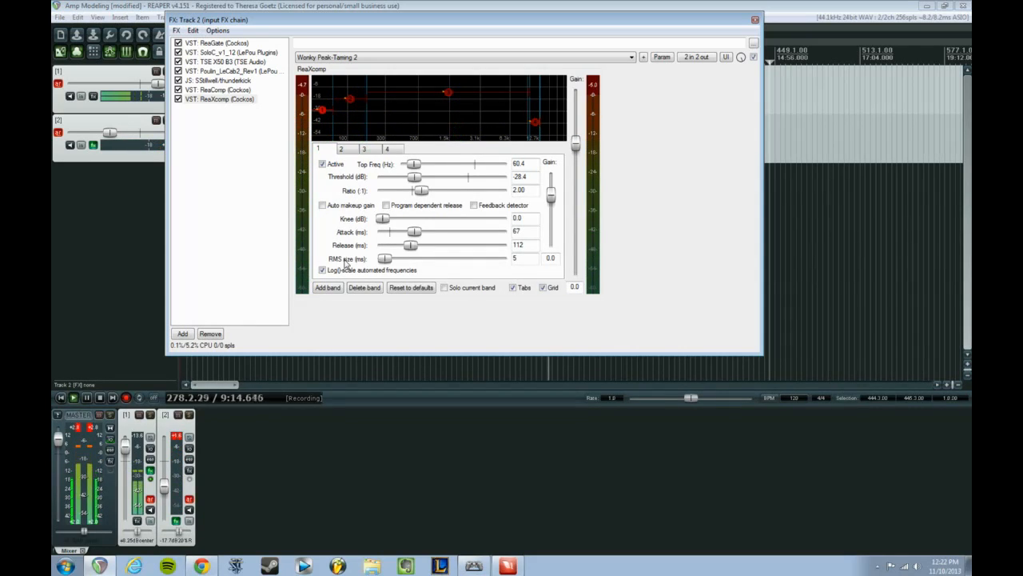
Return to the thunderkick settings and lower the cutoff to 6.0
left_click(245, 81)
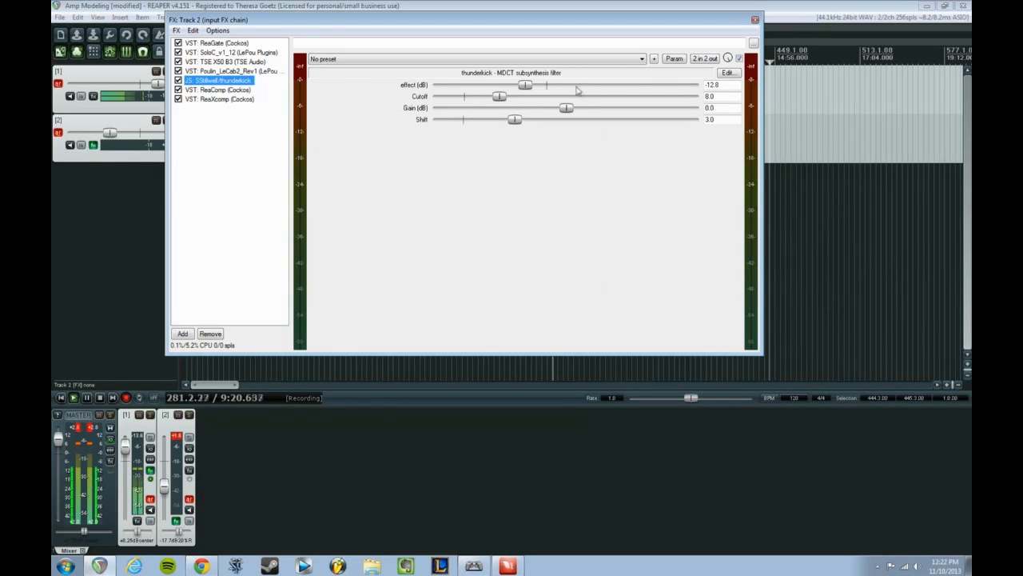
left_click_drag(502, 96, 493, 99)
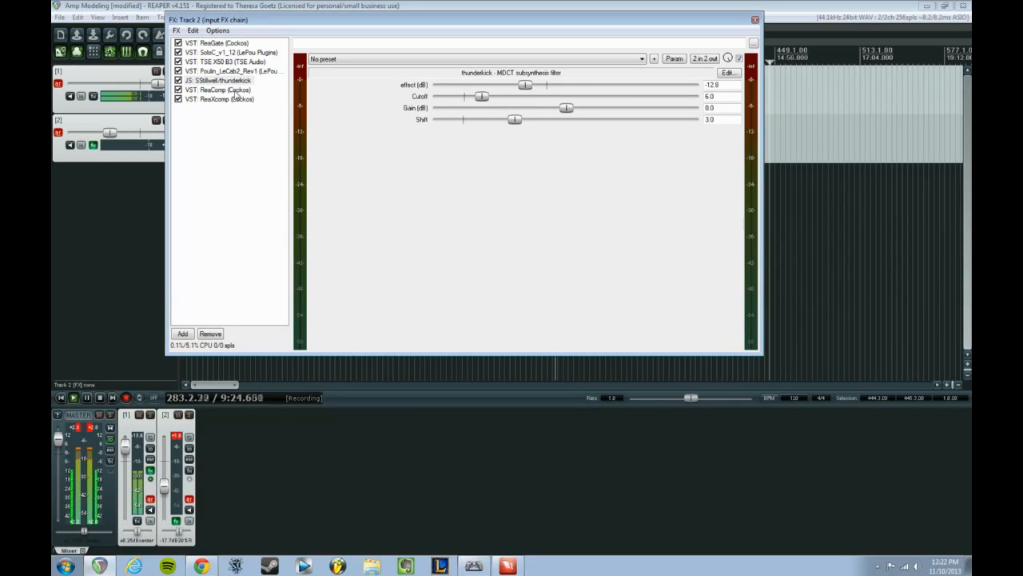
Raise the threshold of ReaXcomp's band 4 to -35.5 dB
left_click(232, 99)
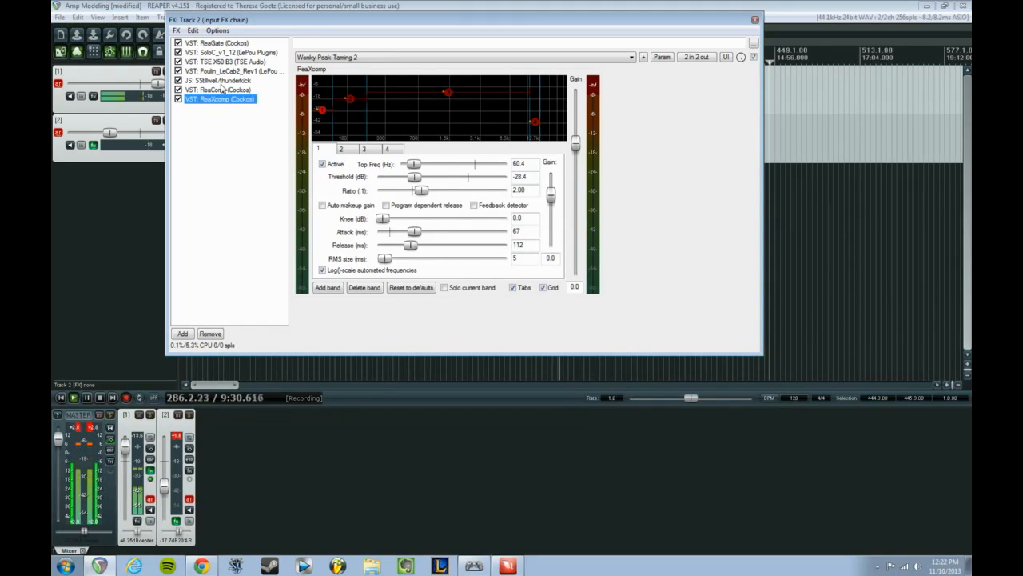
left_click(223, 89)
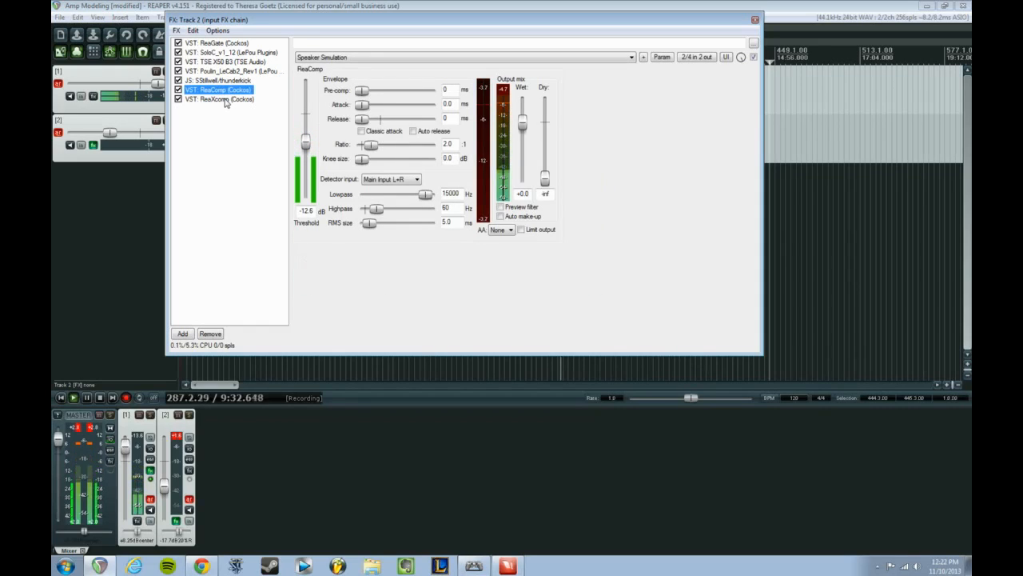
left_click(226, 99)
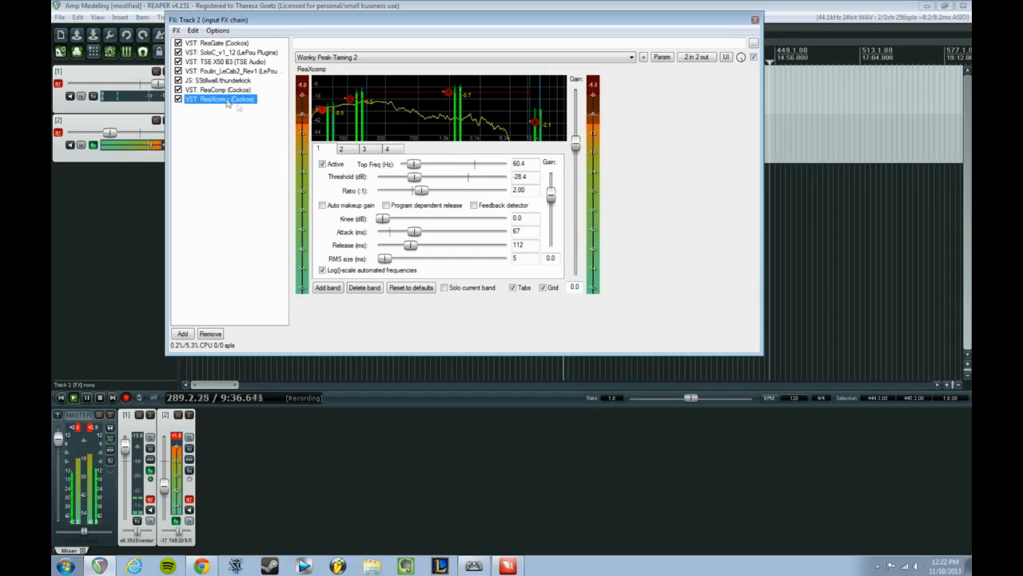
left_click(387, 149)
left_click_drag(410, 175, 414, 179)
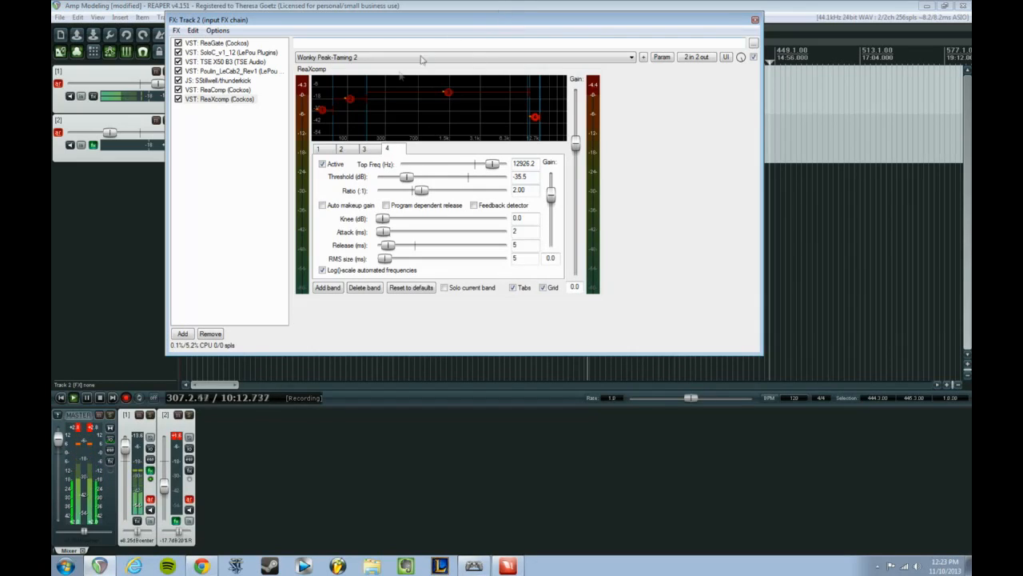
Review the frequency, threshold, ratio, attack and release settings of ReaXcomp's four bands
left_click(320, 149)
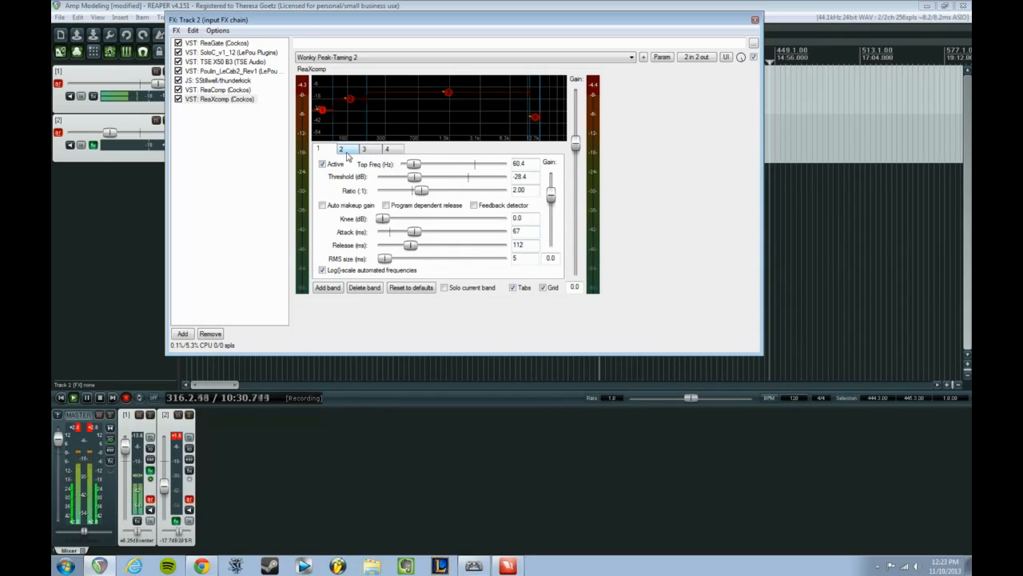
left_click(344, 151)
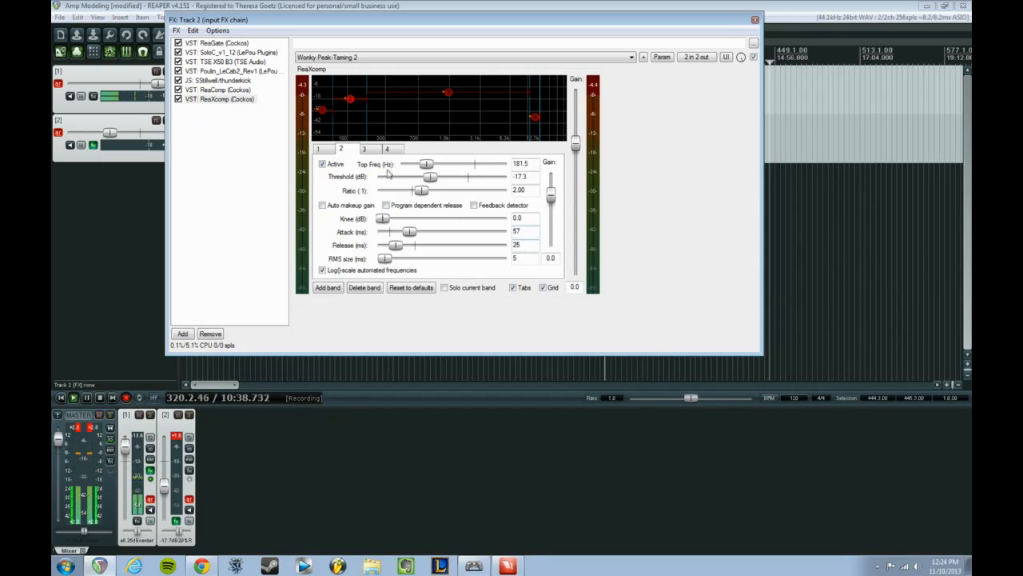
left_click(369, 150)
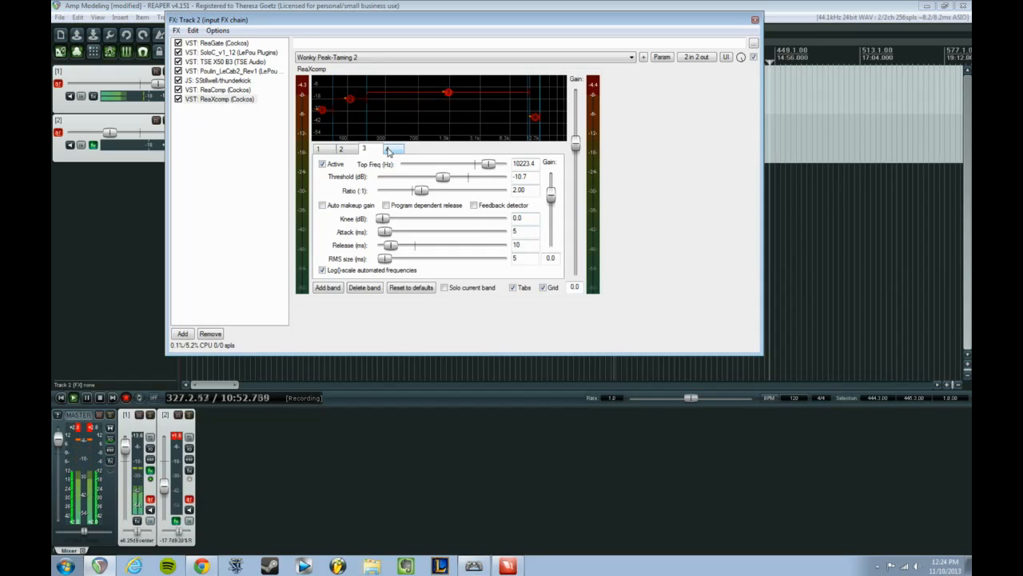
left_click(388, 149)
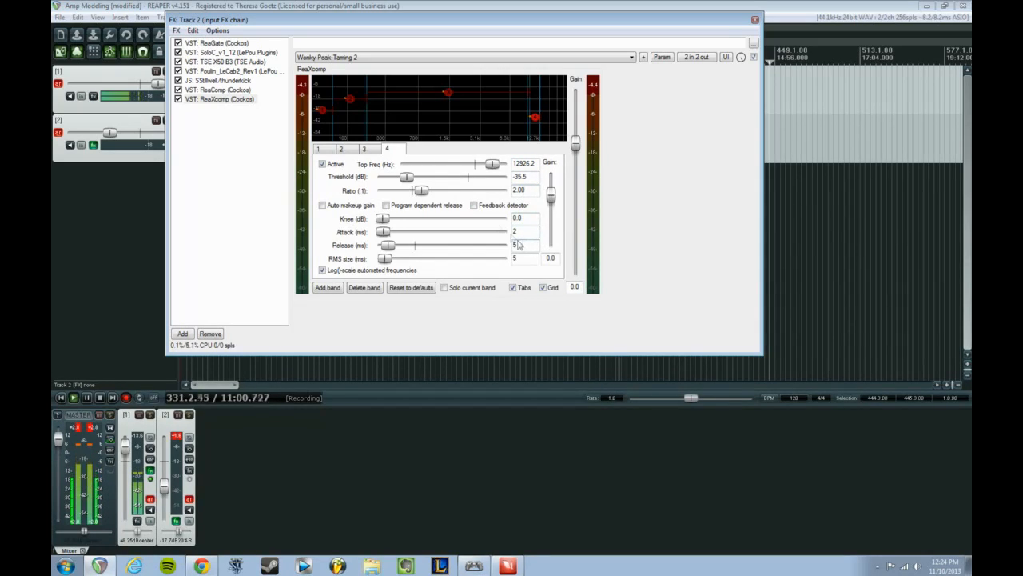
left_click(320, 148)
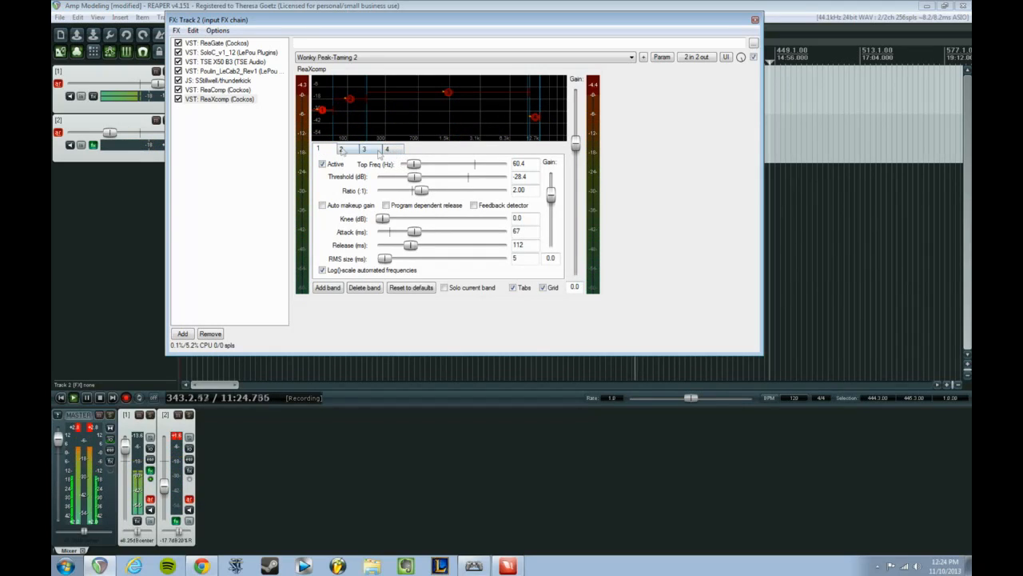
left_click(210, 100)
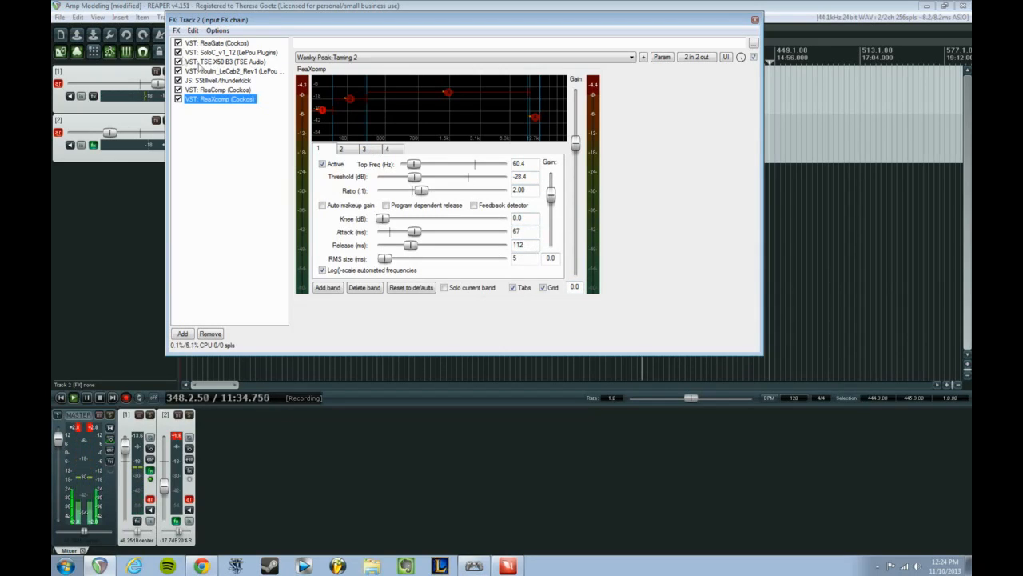
Start adding another effect to the Track 2 input chain and list the available VST plugins
left_click(176, 30)
left_click(192, 41)
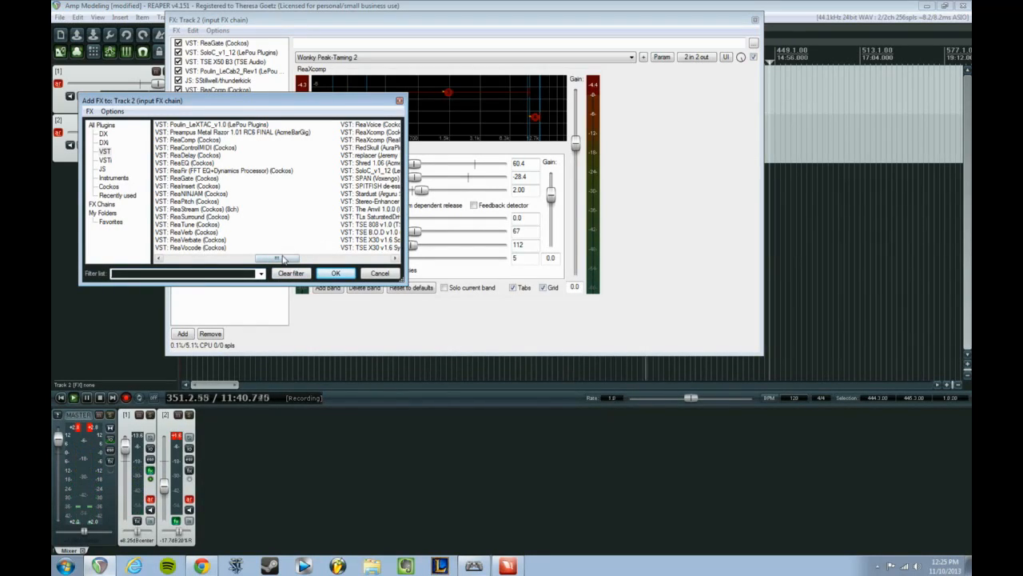
left_click_drag(278, 261, 294, 256)
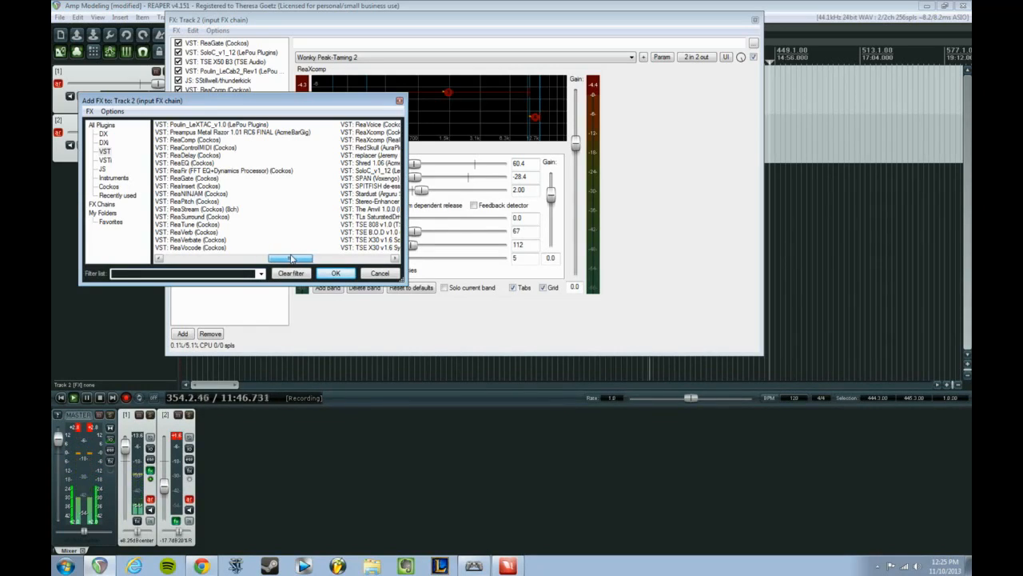
left_click(110, 222)
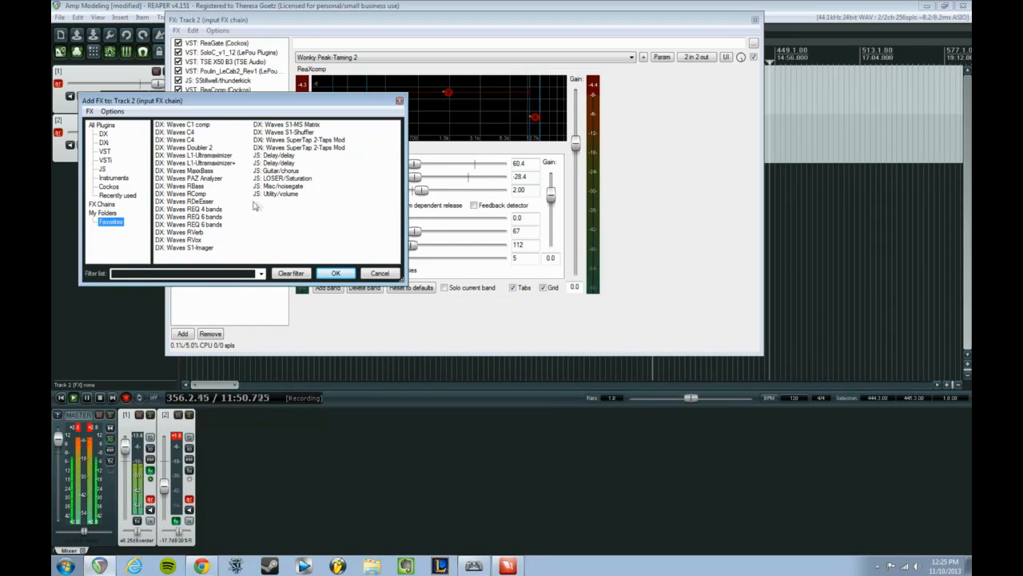
left_click(105, 151)
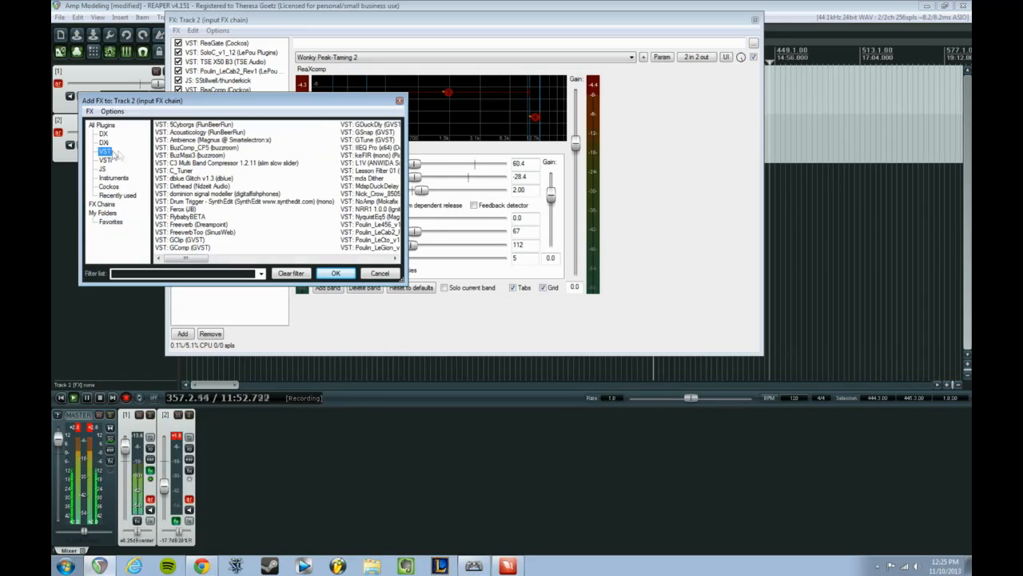